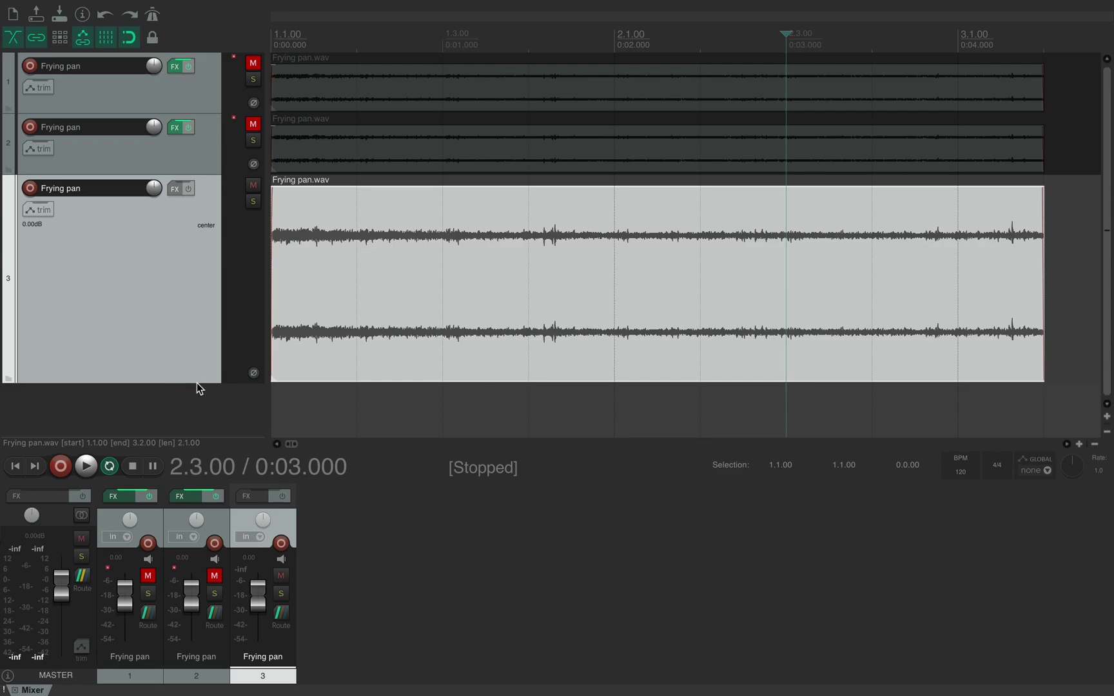
Step: Make track 3 slightly taller and show its Frying pan.wav item as a spectrogram
mouse_move(197, 383)
left_mouse_down()
mouse_move(199, 410)
mouse_move(199, 388)
left_mouse_up()
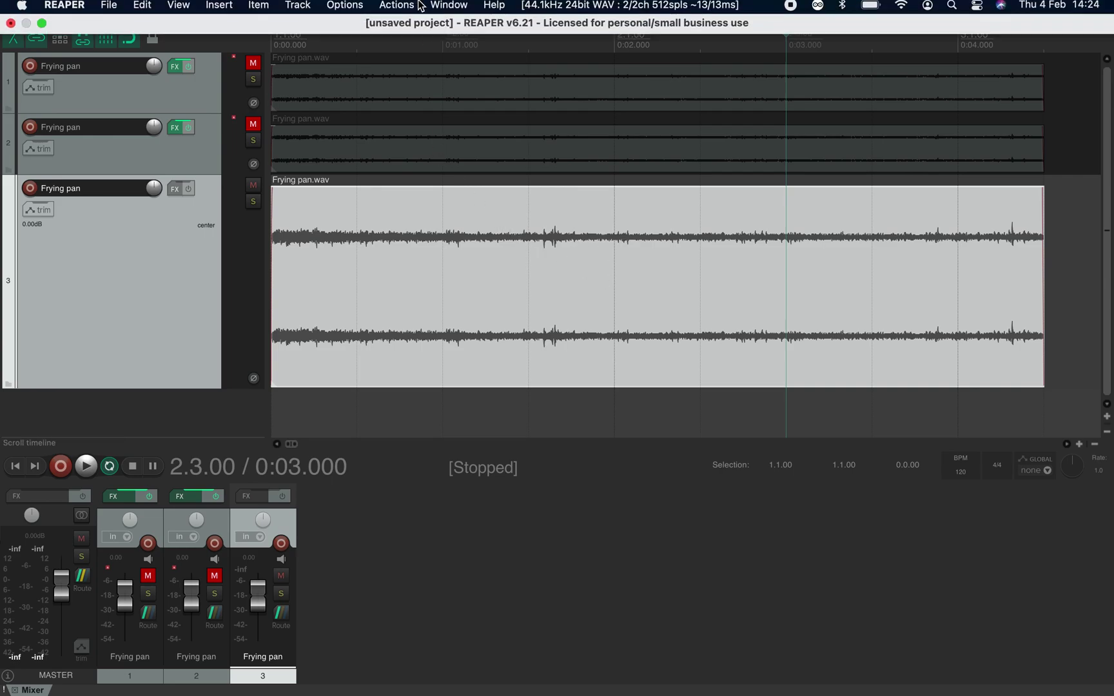
left_click(309, 7)
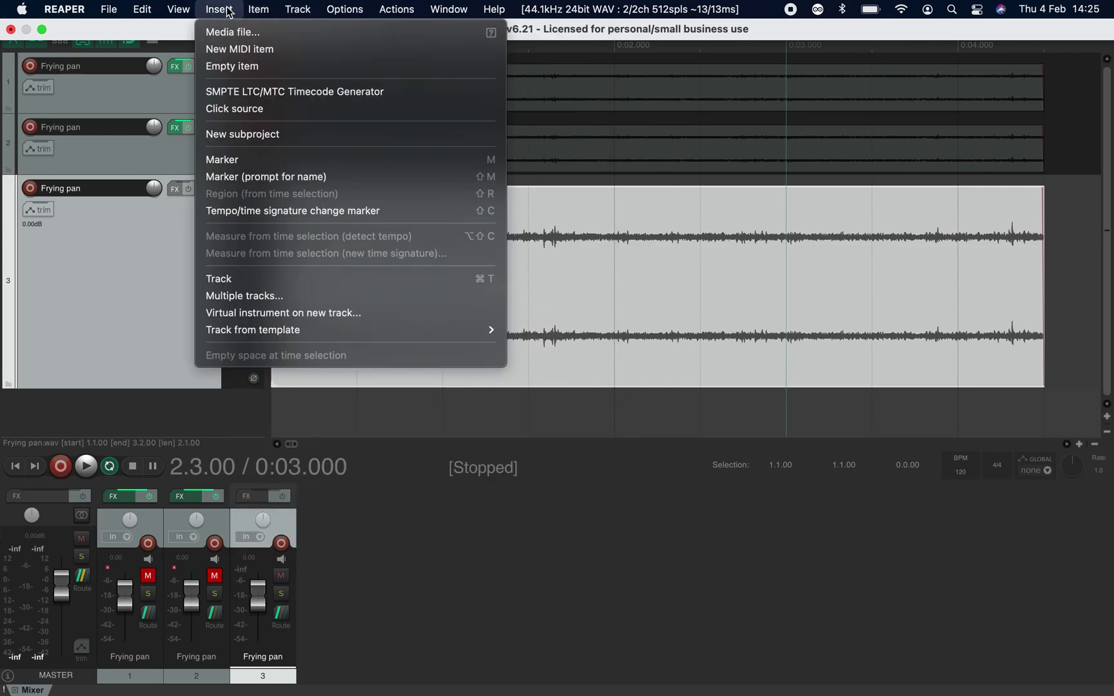
mouse_move(265, 12)
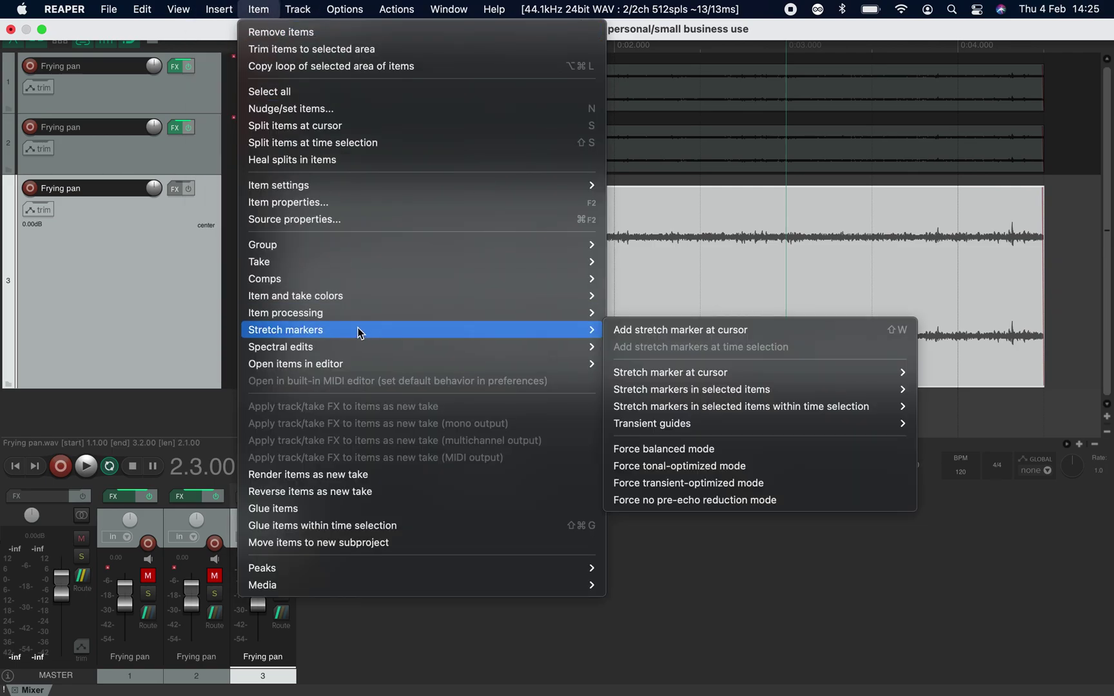
mouse_move(359, 362)
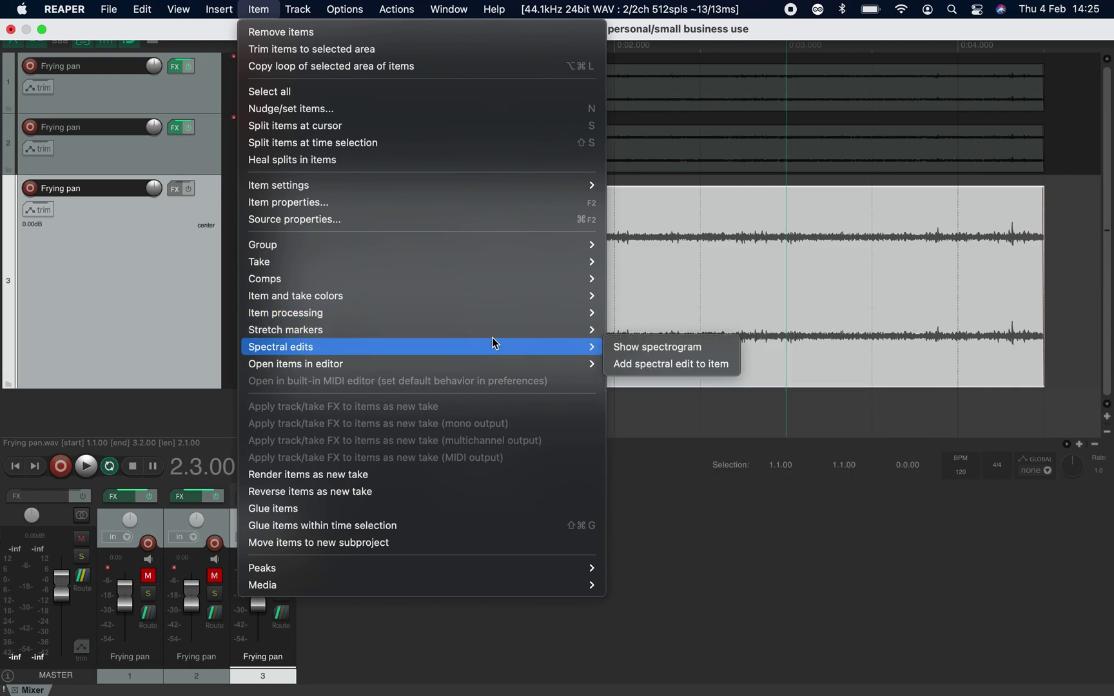
left_click(617, 349)
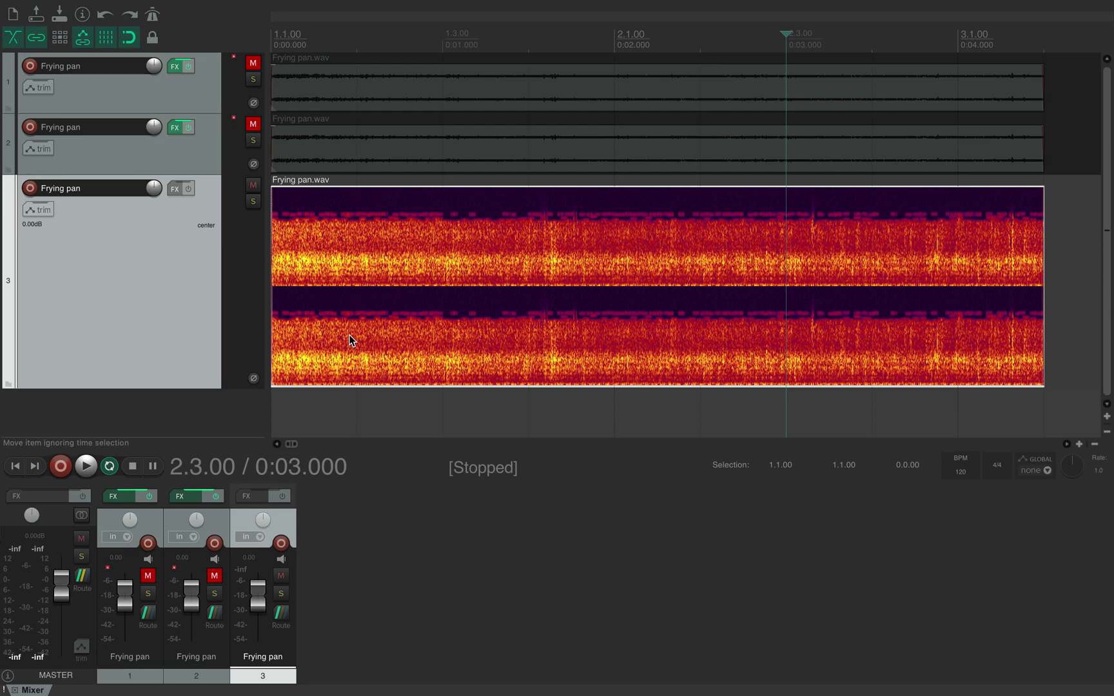
Step: Zoom in horizontally and stretch track 3 so its spectrogram fills the arrange area
scroll(415, 359, "up", 5)
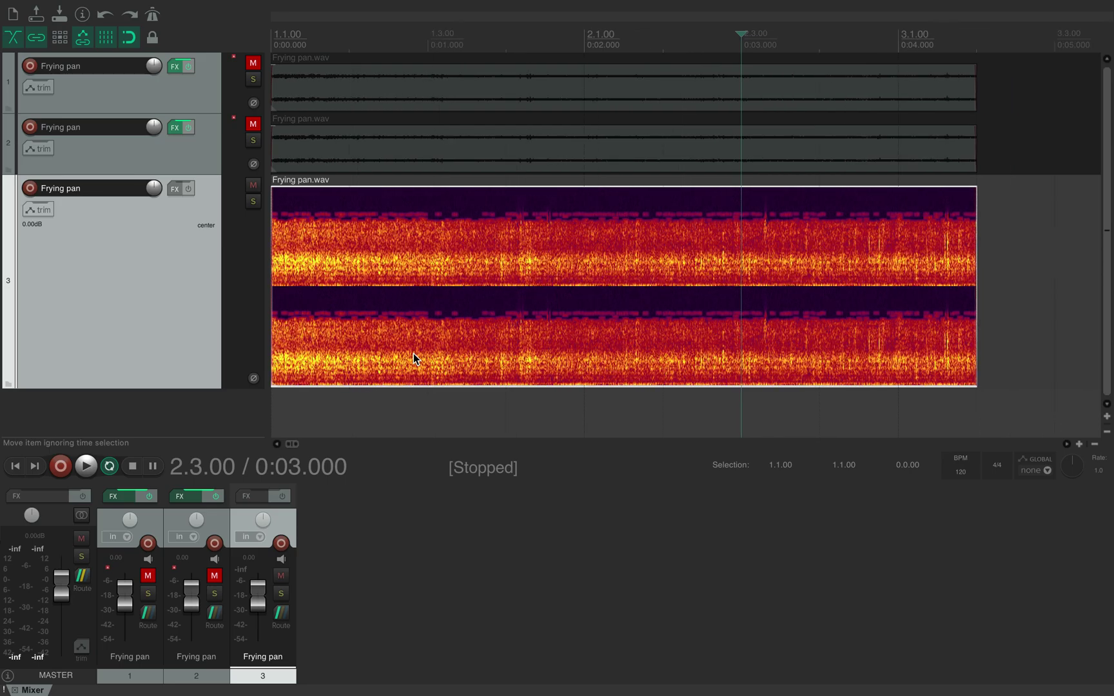
scroll(414, 358, "up", 5)
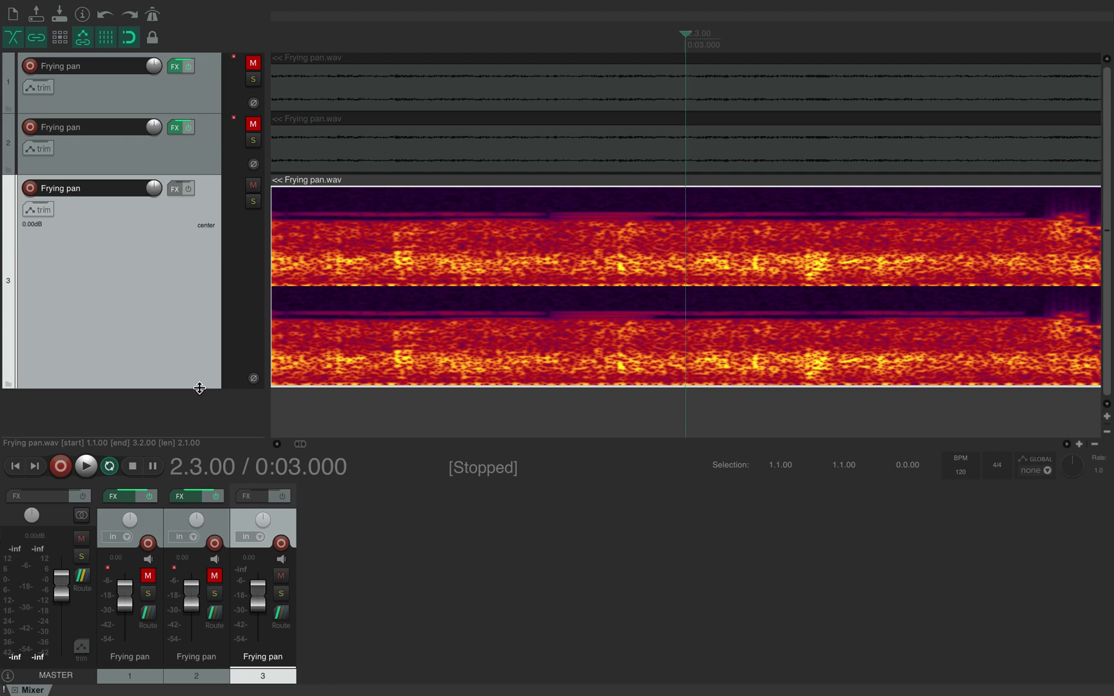
left_click_drag(199, 387, 200, 422)
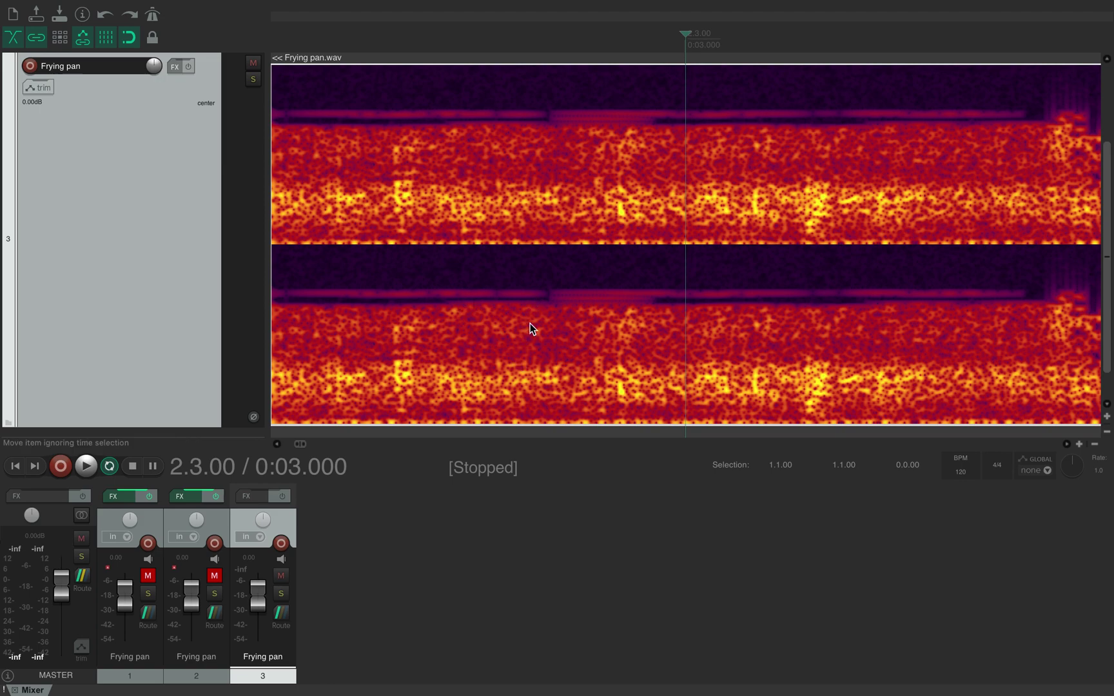
scroll(530, 323, "left", 5)
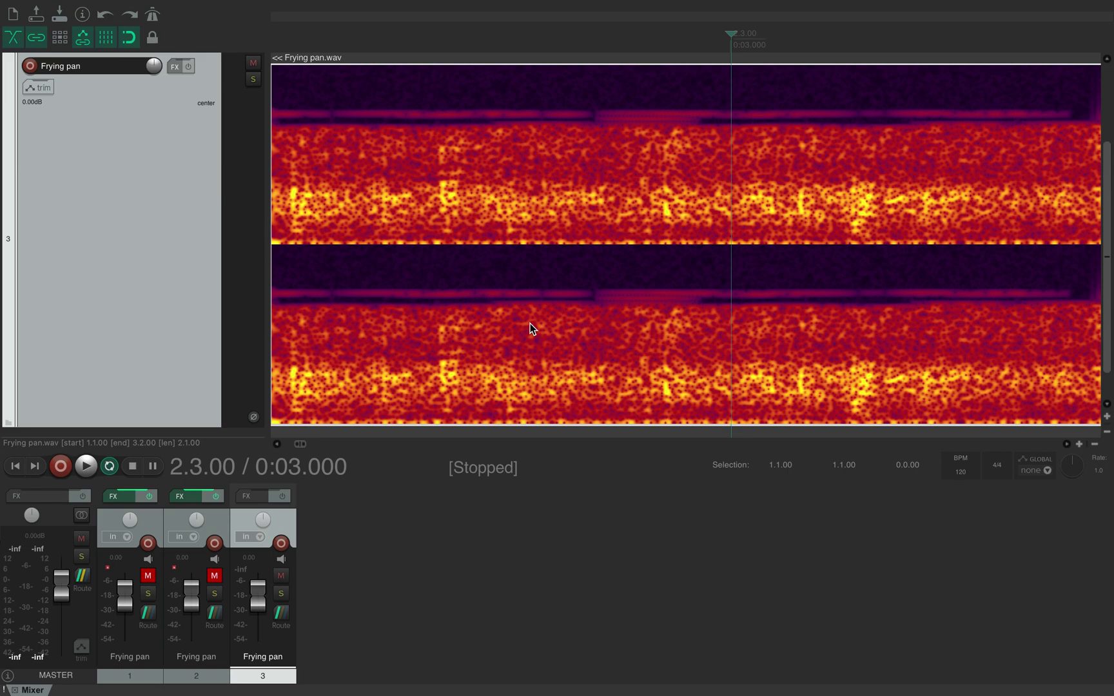
scroll(530, 323, "left", 10)
scroll(529, 324, "right", 15)
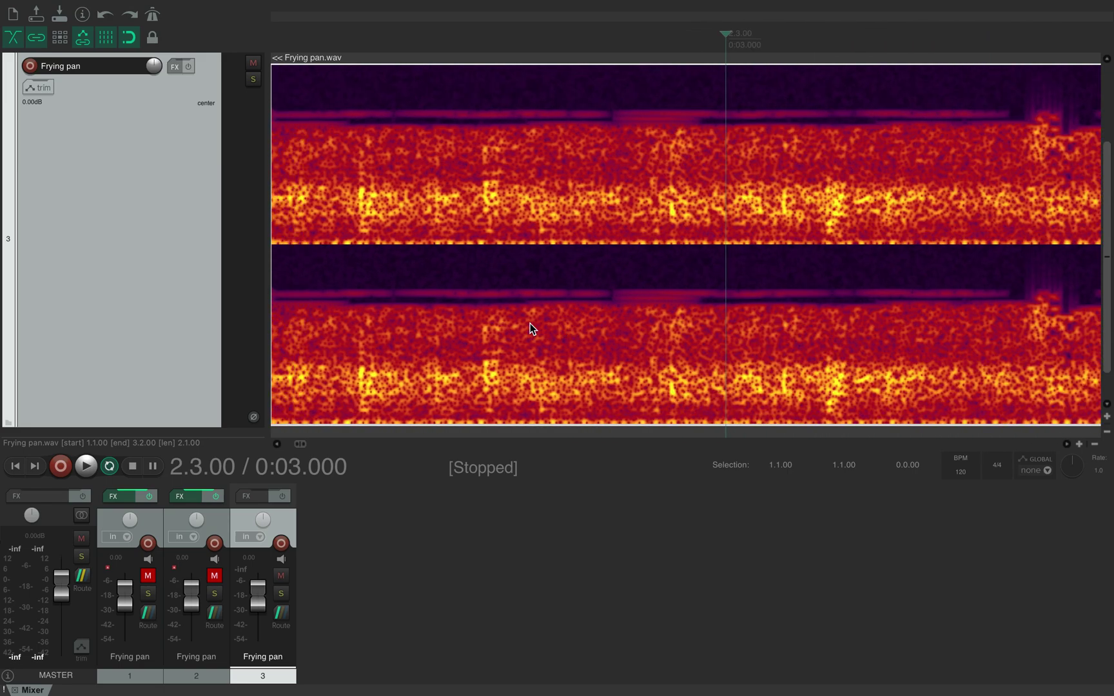
scroll(530, 323, "left", 20)
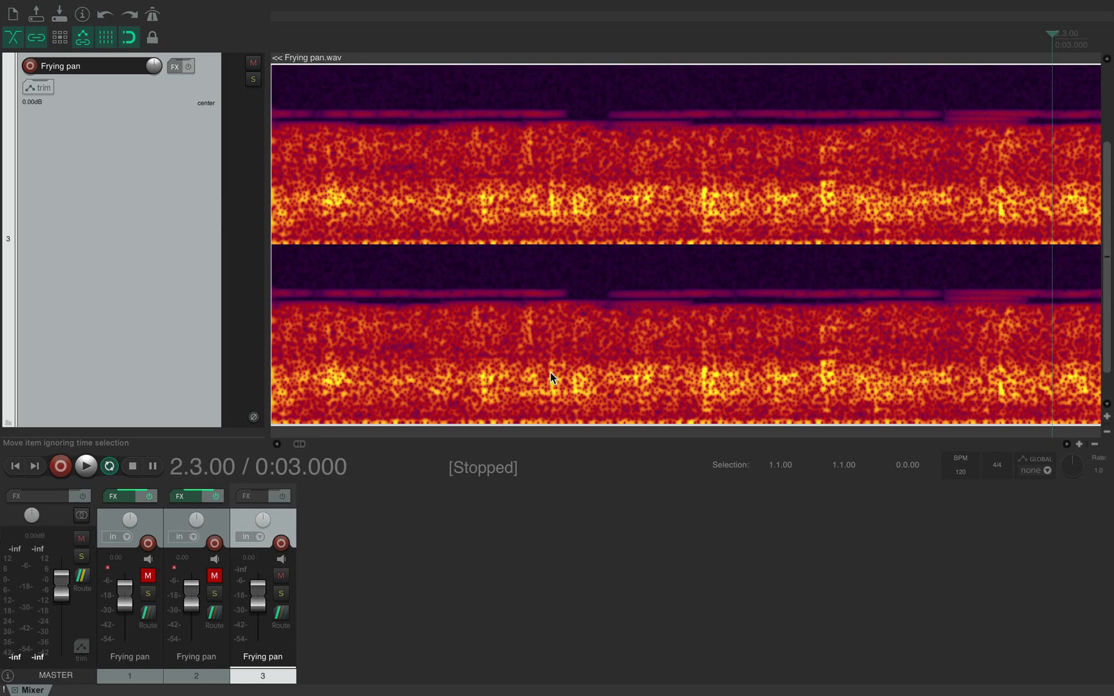
Step: Add a spectral edit to the Frying pan item via Item > Spectral edits
mouse_move(361, 9)
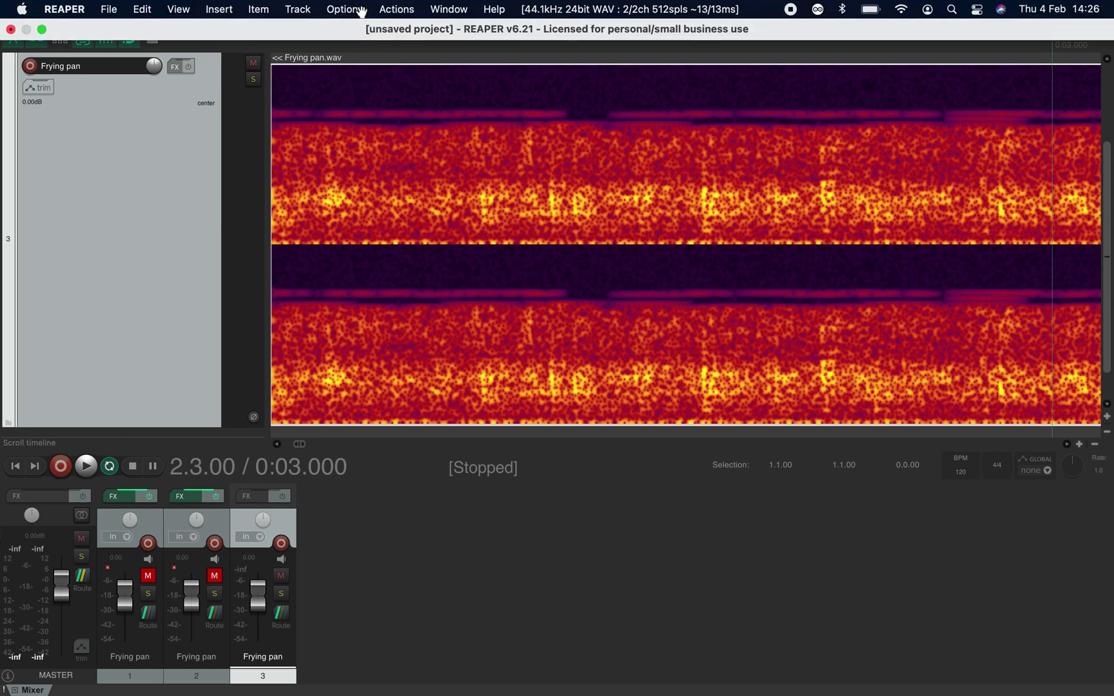
left_click(260, 9)
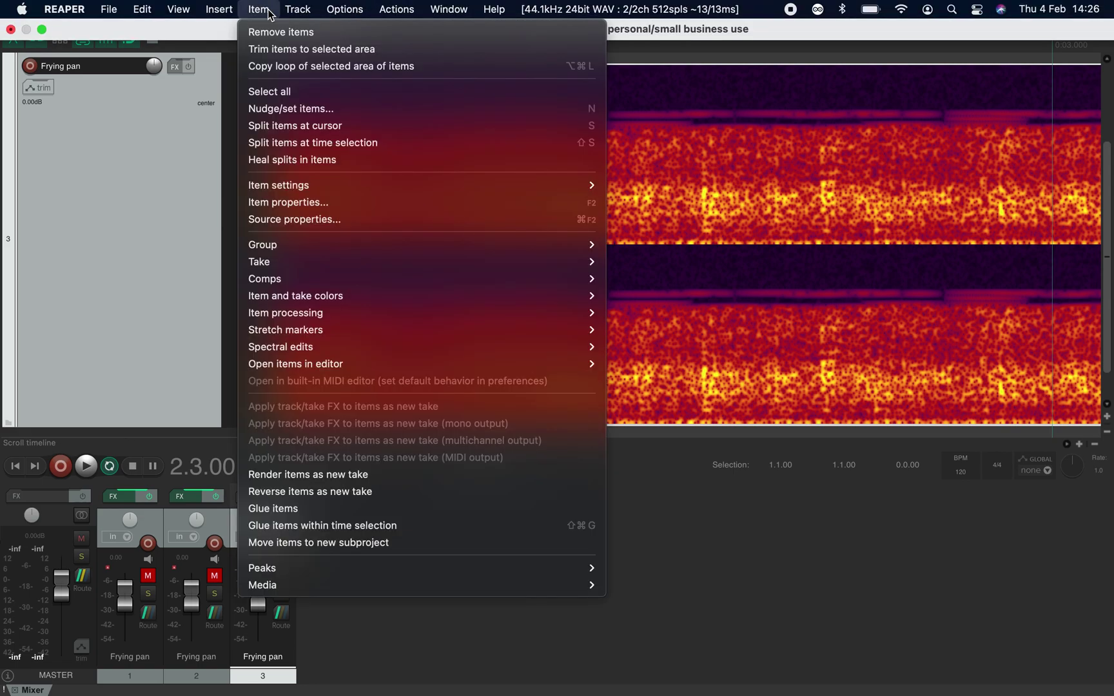
mouse_move(416, 348)
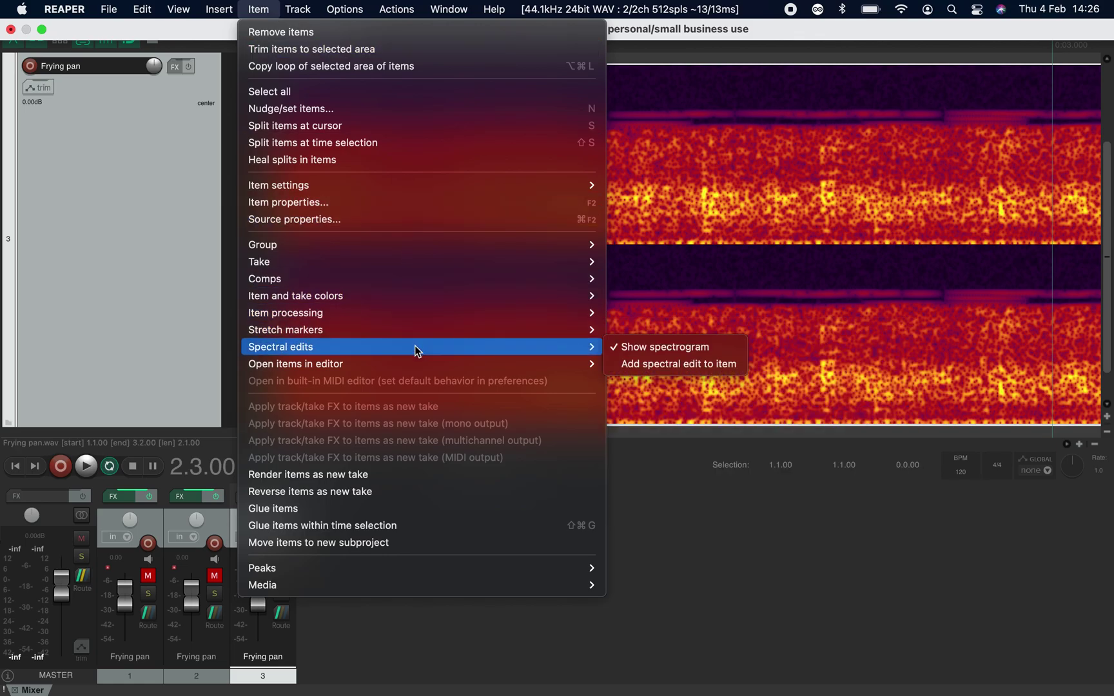
left_click(636, 367)
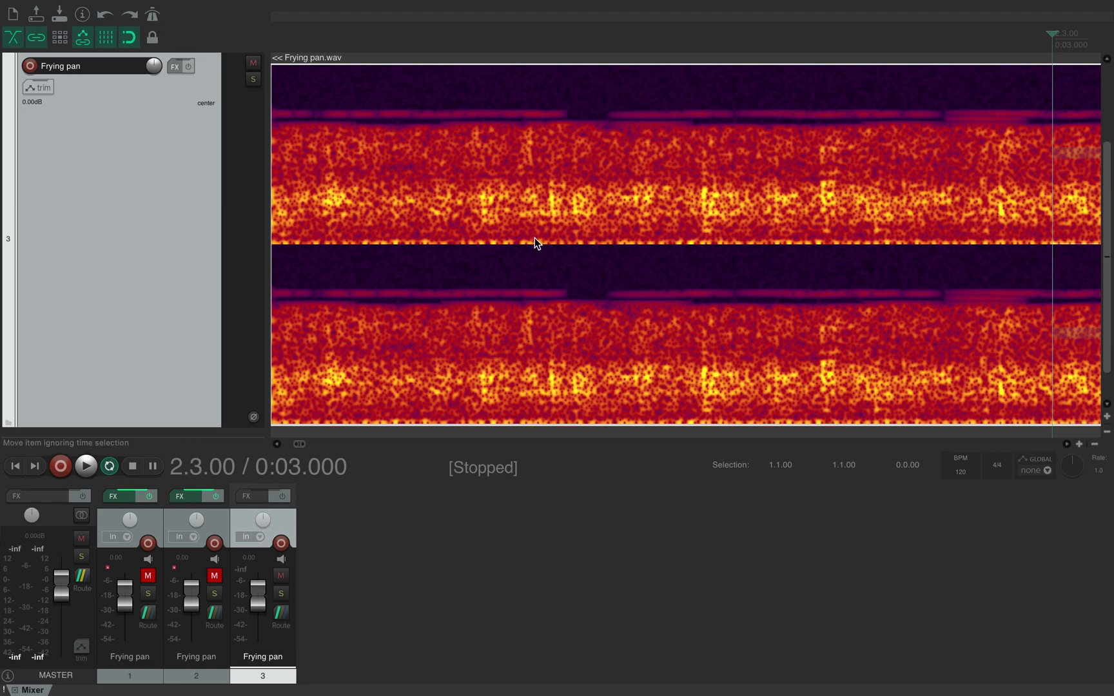
Step: Set the edit position near 0:02.742 and zoom the view back out
left_click(487, 179)
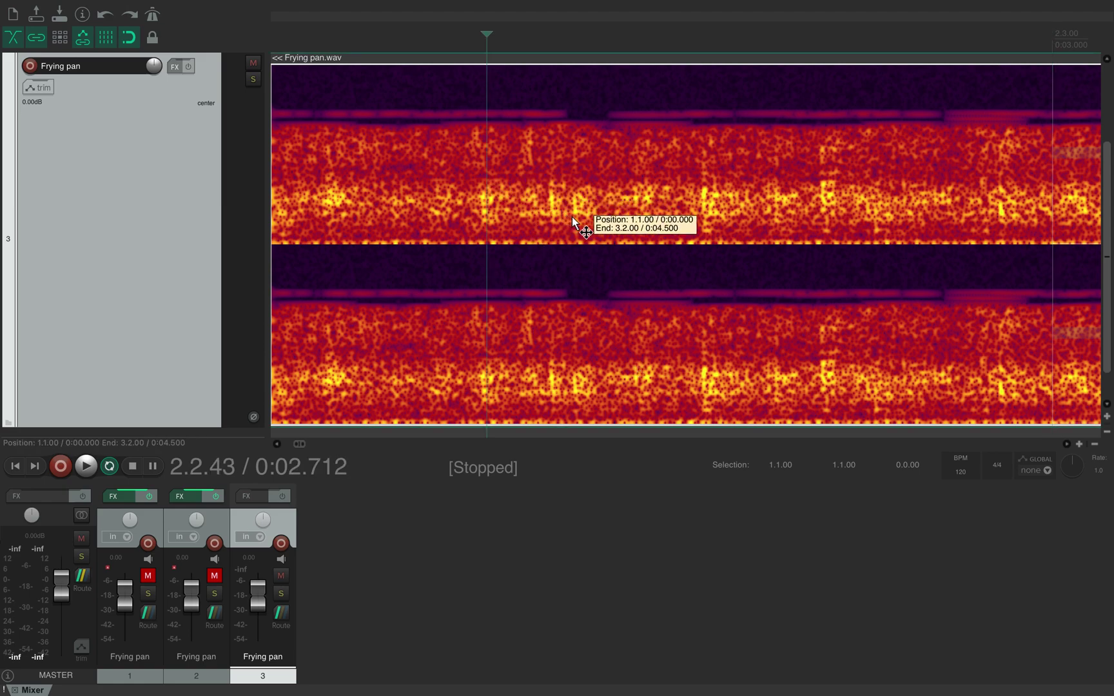
left_click(545, 191)
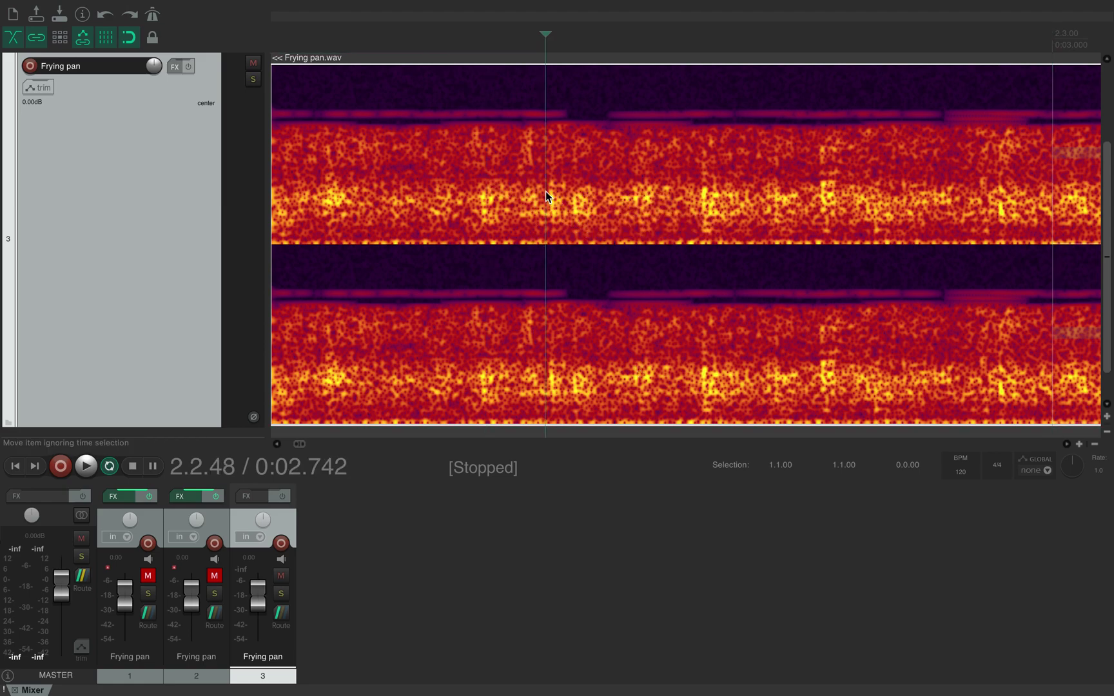
scroll(546, 190, "down", 2)
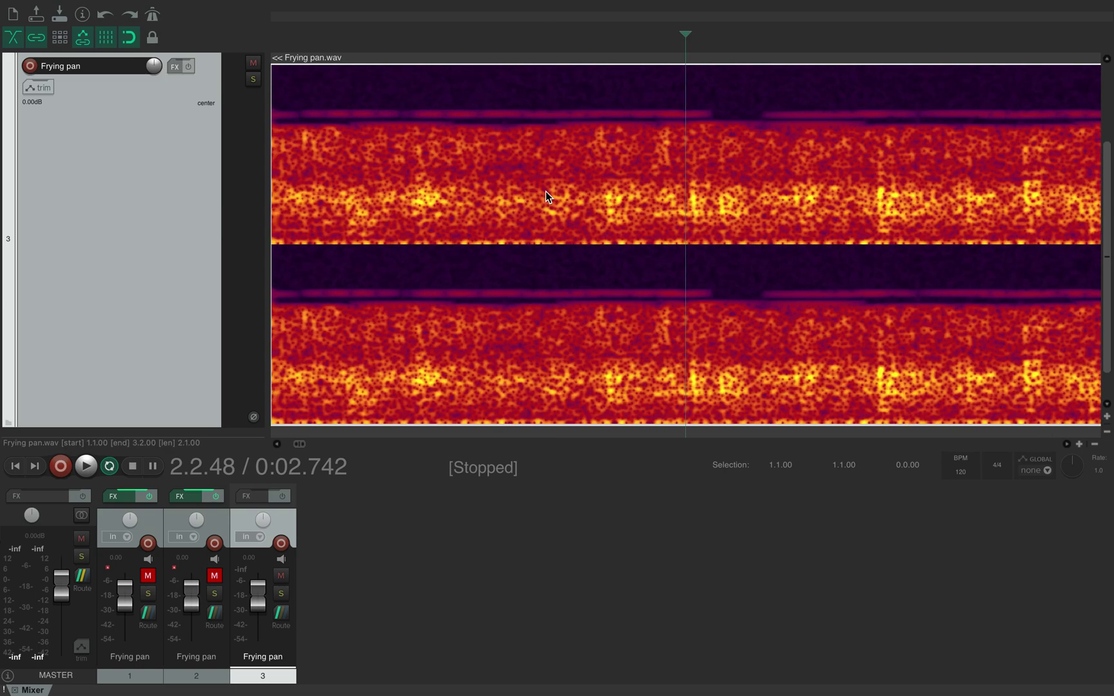
scroll(545, 191, "down", 2)
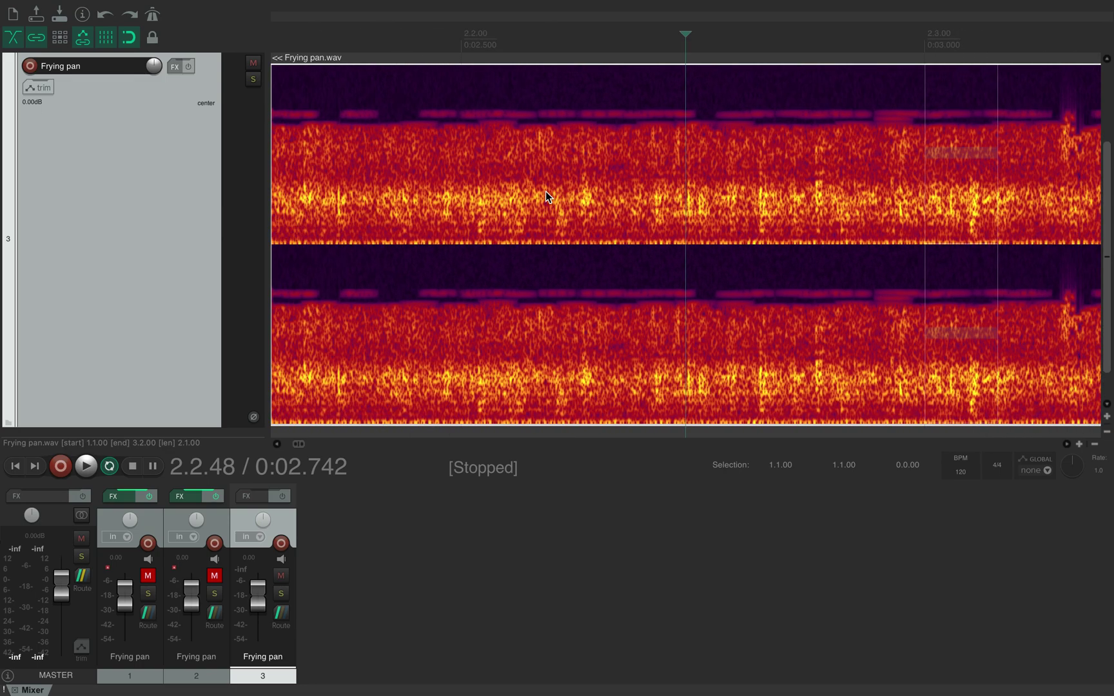
scroll(851, 196, "right", 1)
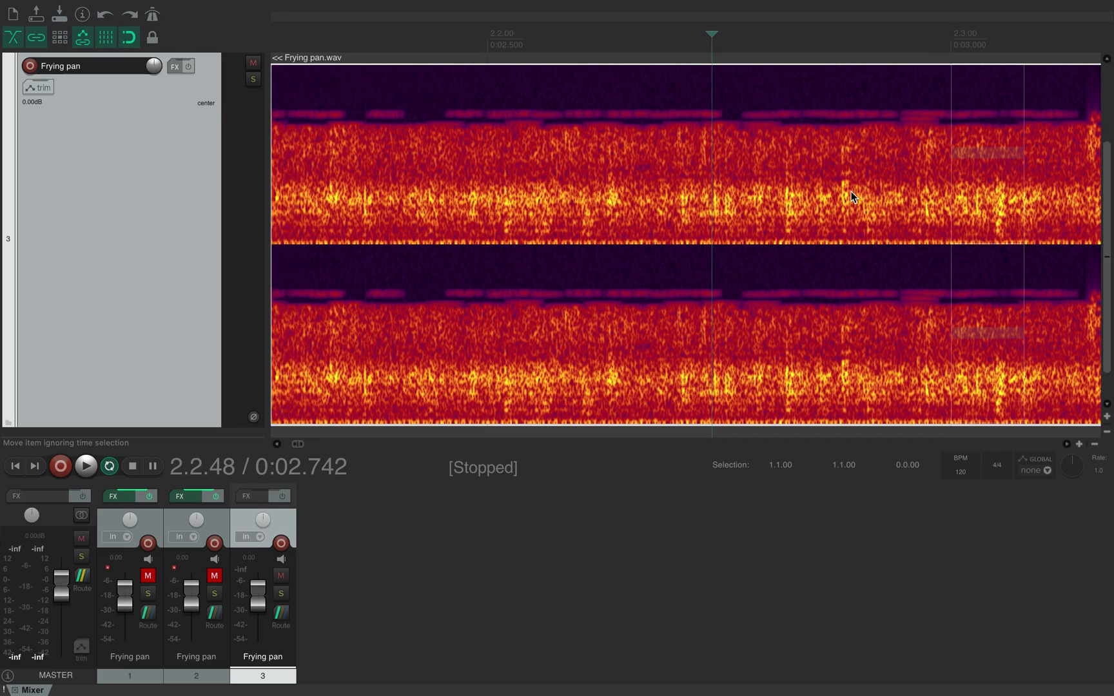
scroll(851, 197, "down", 2)
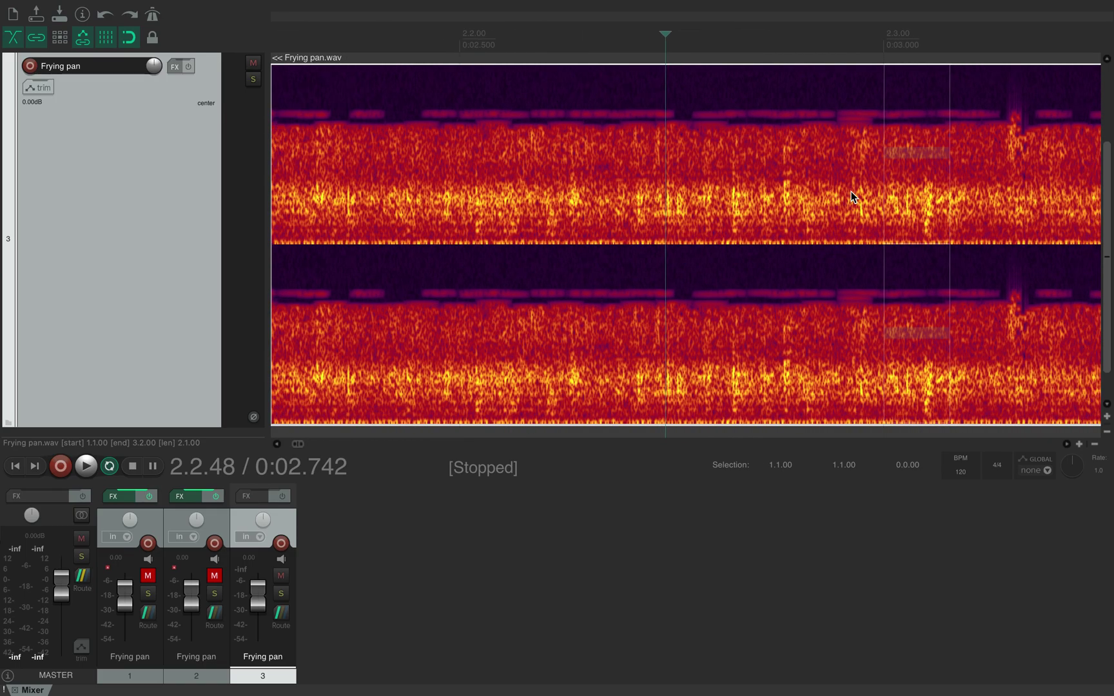
Step: Raise the spectral region's lower limit to 2281Hz and lower the item volume to -3.35dB
left_click(916, 157)
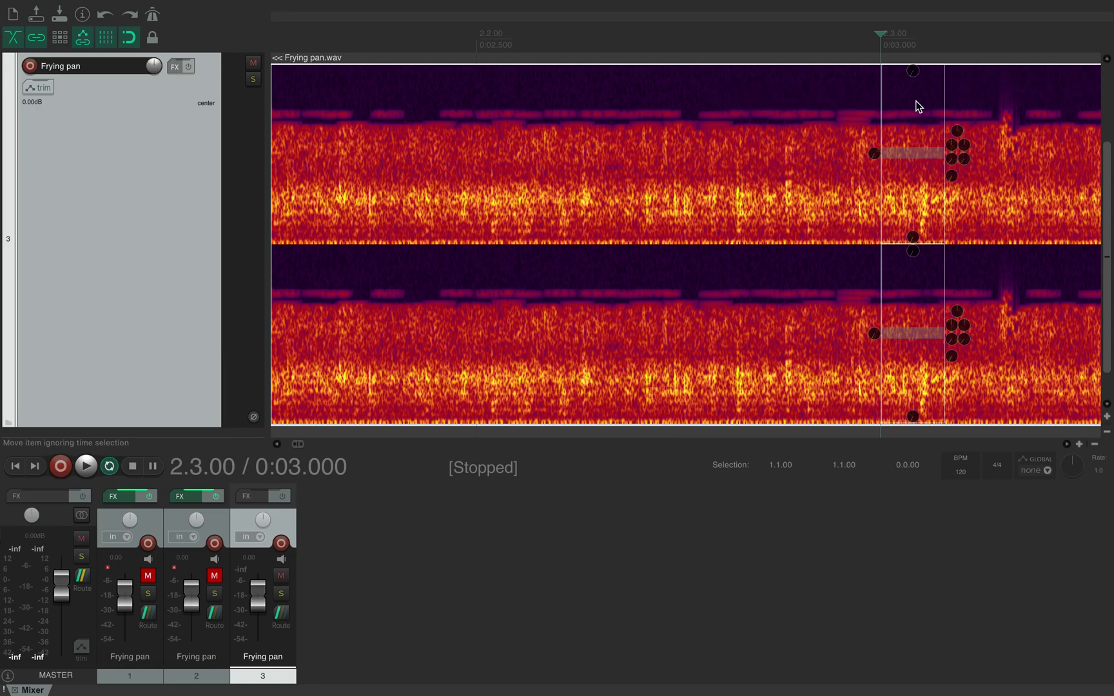
scroll(928, 158, "up", 3)
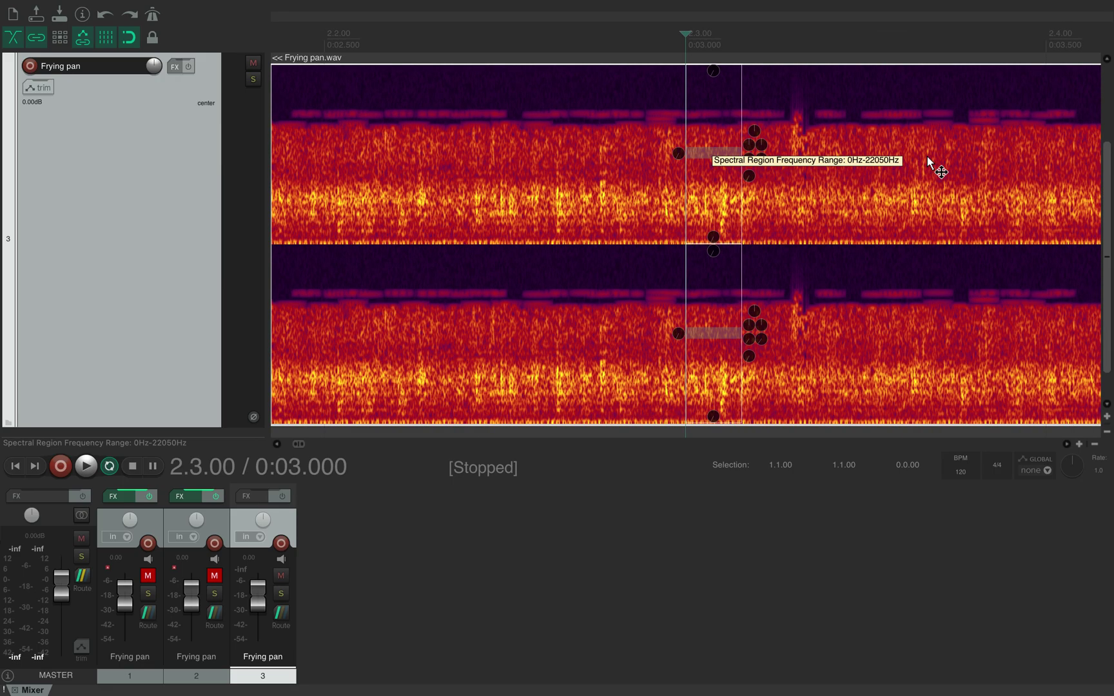
scroll(928, 161, "up", 4)
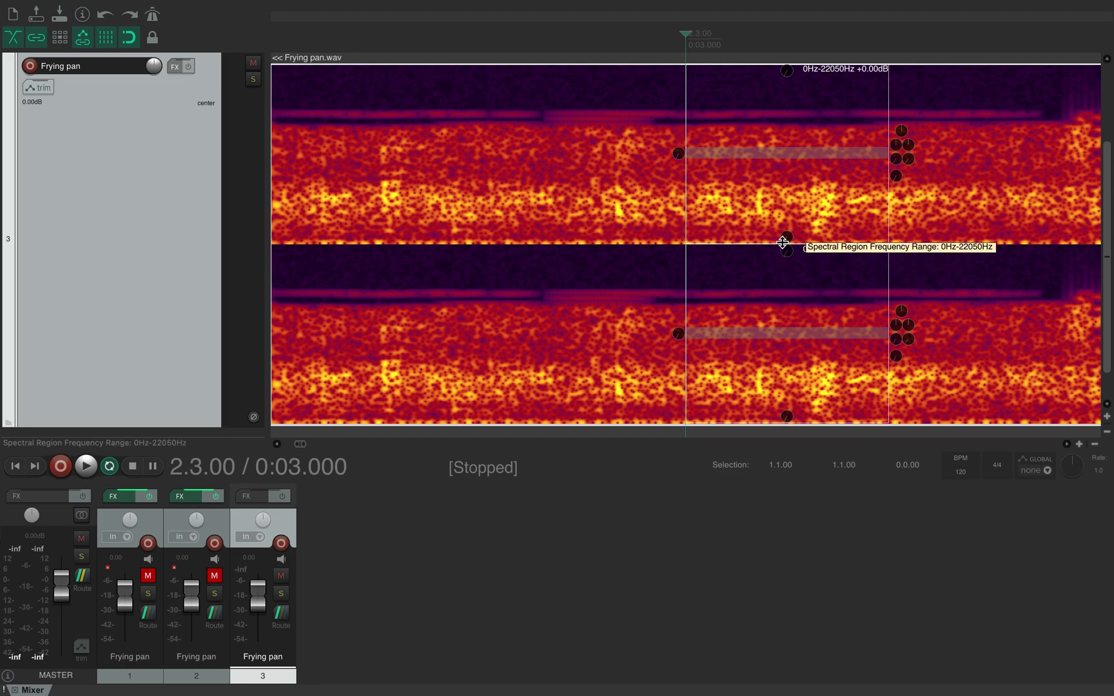
mouse_move(782, 243)
left_mouse_down()
mouse_move(785, 187)
mouse_move(792, 225)
left_mouse_up()
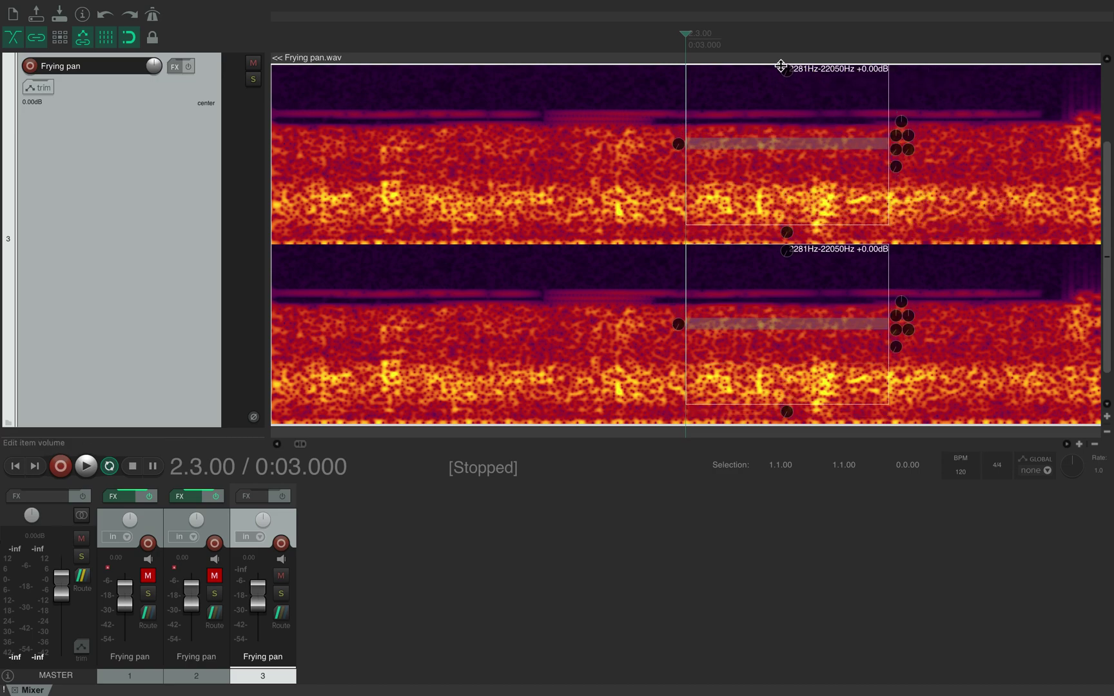
left_click_drag(781, 65, 805, 181)
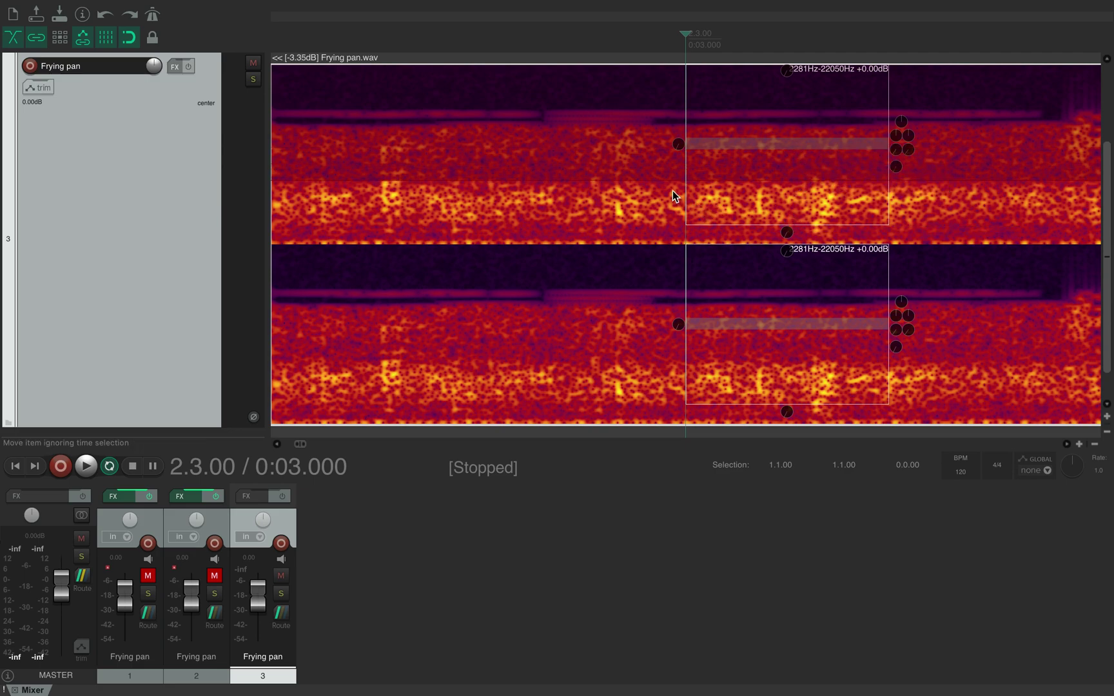
Step: Narrow the spectral region to a short time slice by pulling both edges inward
left_click_drag(685, 195, 725, 195)
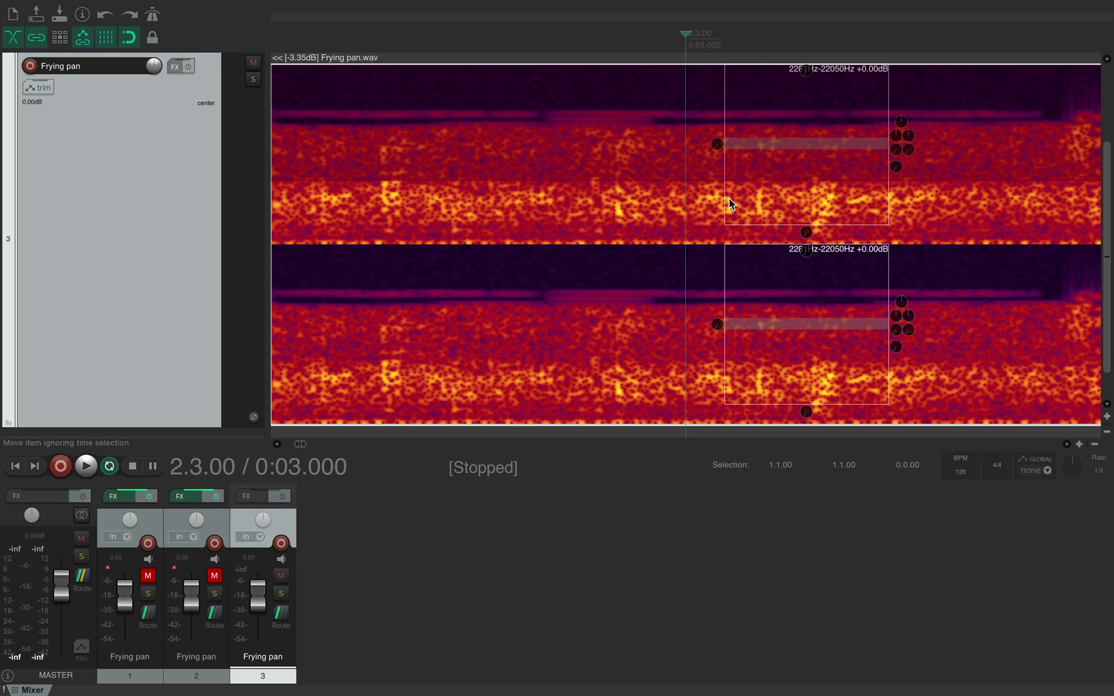
left_click_drag(725, 203, 745, 202)
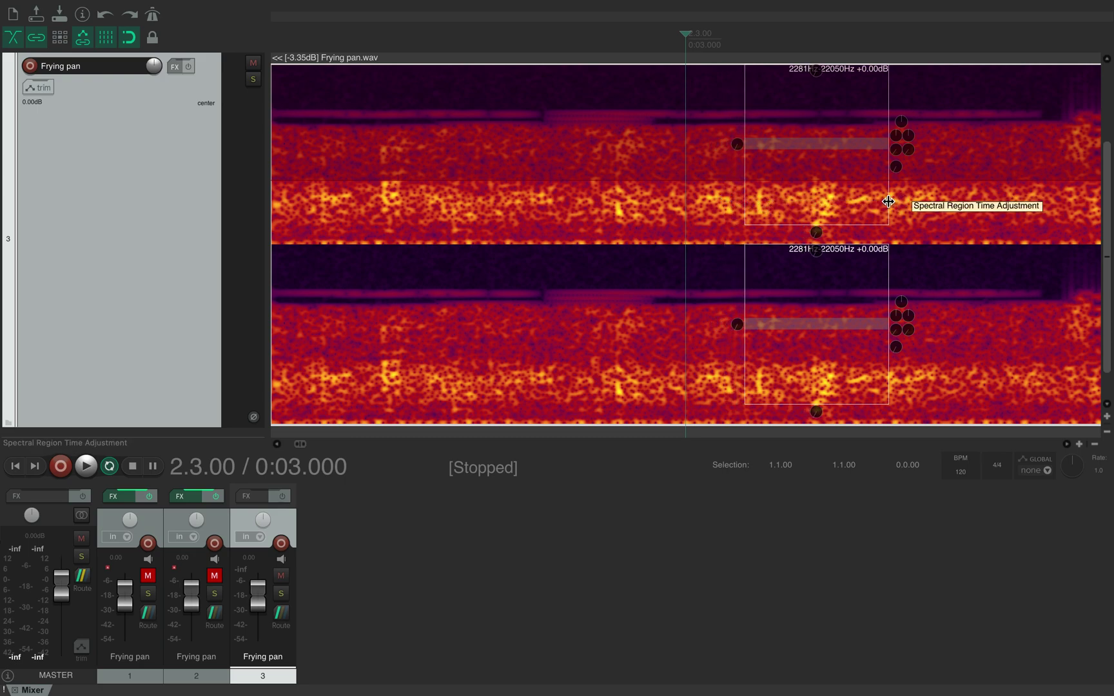
left_click_drag(888, 202, 804, 199)
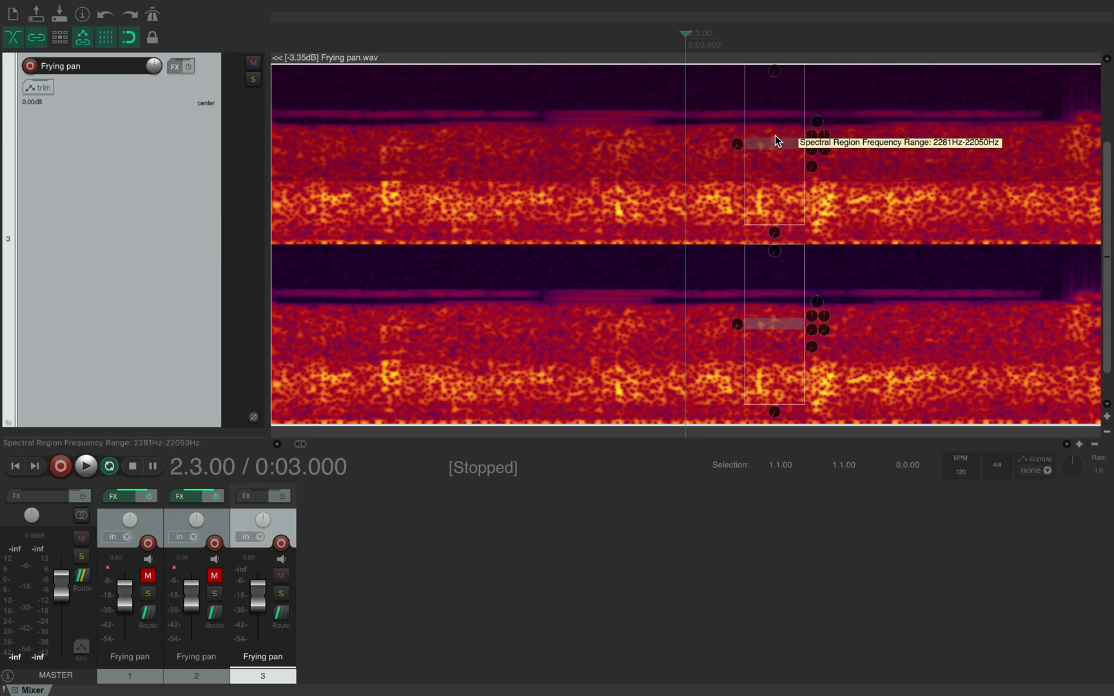
Step: Extend the spectral region down to 1711Hz and drop the item volume to -3.57dB
scroll(784, 152, "up", 4)
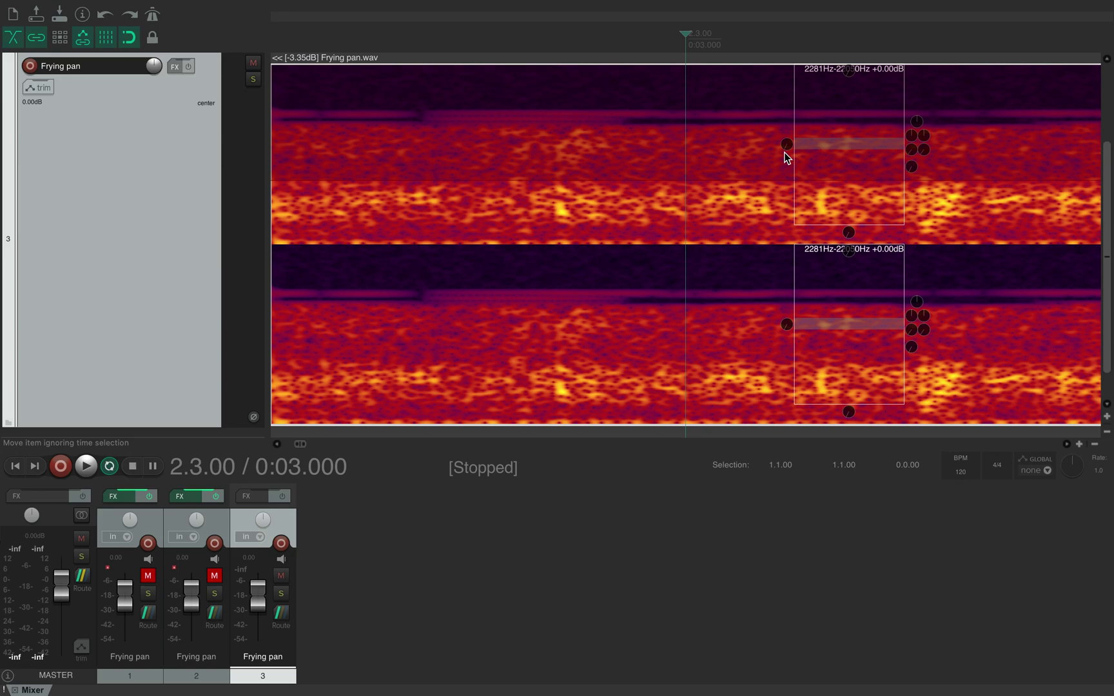
scroll(785, 157, "up", 2)
scroll(830, 343, "right", 5)
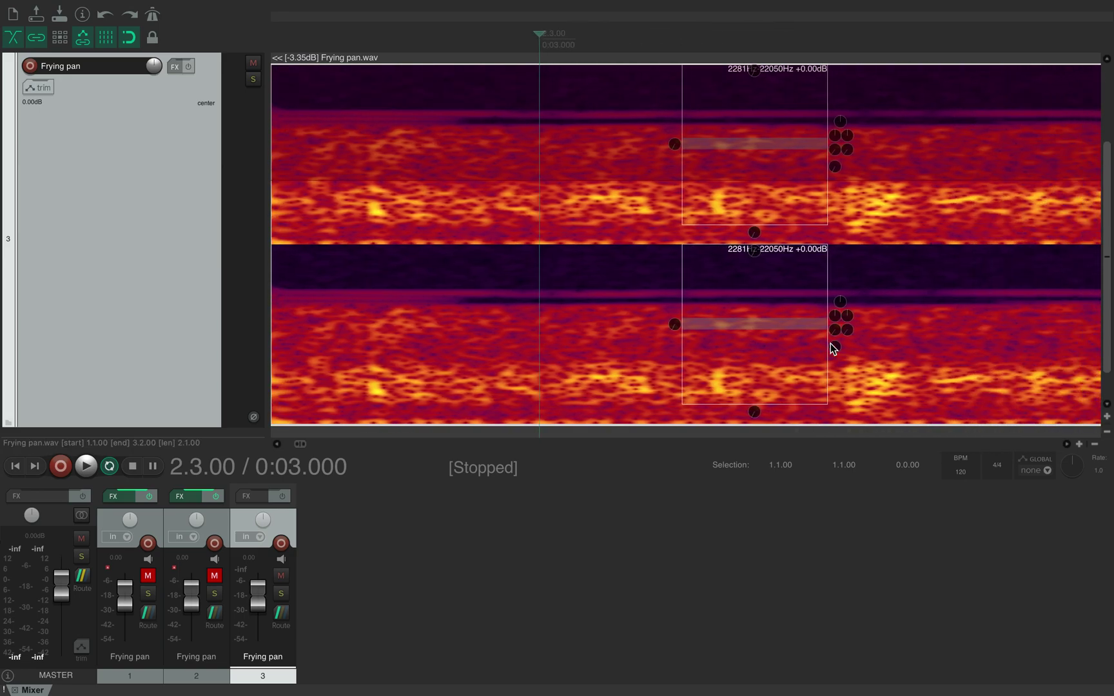
scroll(830, 348, "left", 3)
scroll(830, 348, "right", 5)
scroll(830, 349, "right", 1)
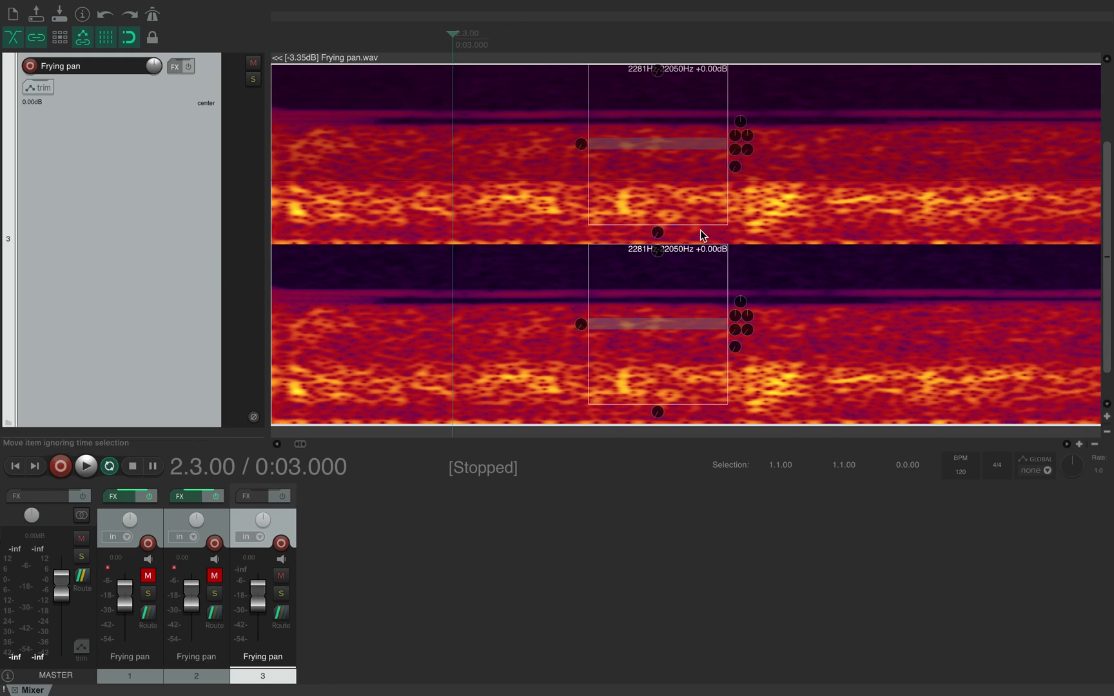
scroll(700, 230, "left", 9)
scroll(700, 229, "down", 3)
scroll(700, 232, "up", 3)
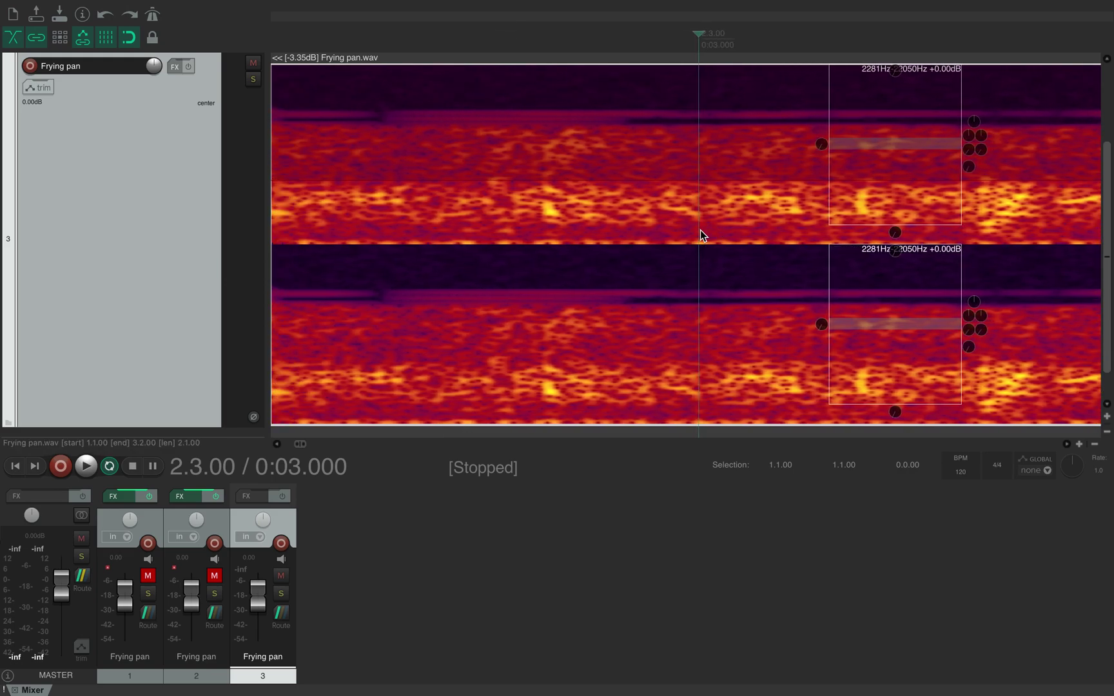
scroll(701, 232, "right", 8)
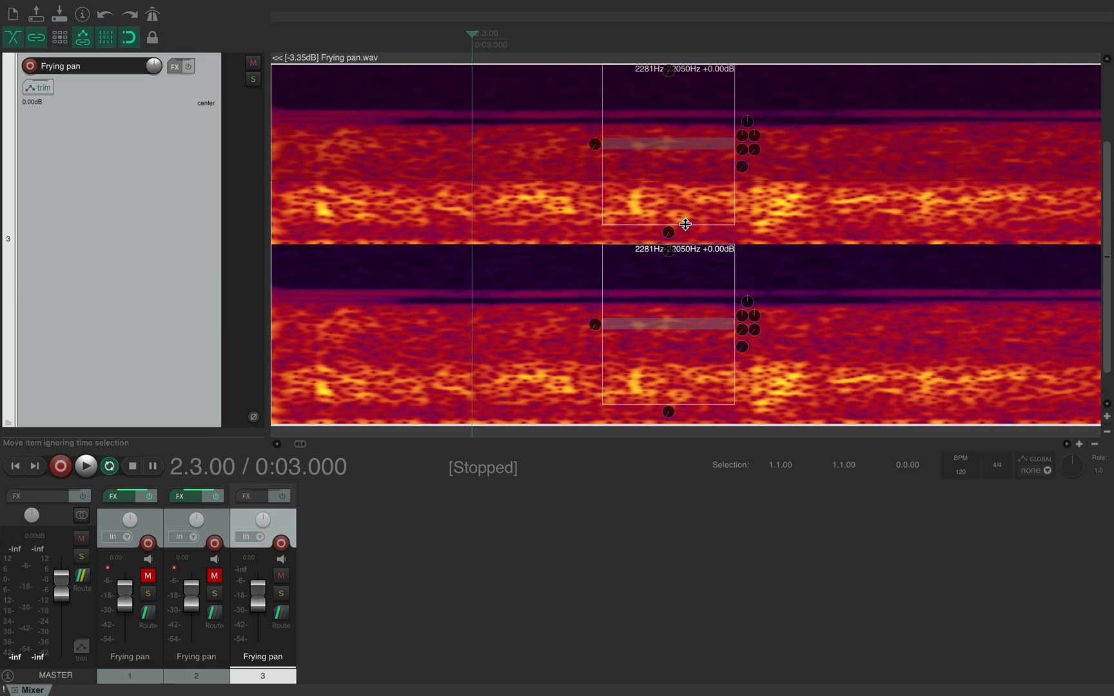
left_click_drag(686, 225, 687, 230)
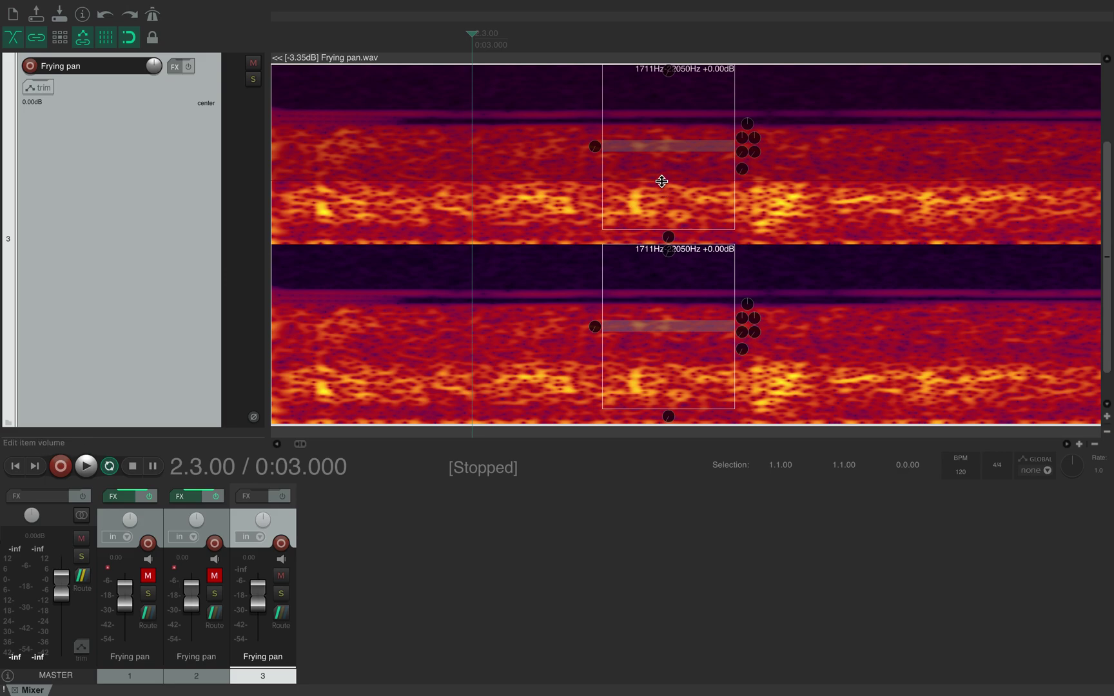
mouse_move(661, 179)
left_mouse_down()
mouse_move(666, 199)
mouse_move(667, 183)
left_mouse_up()
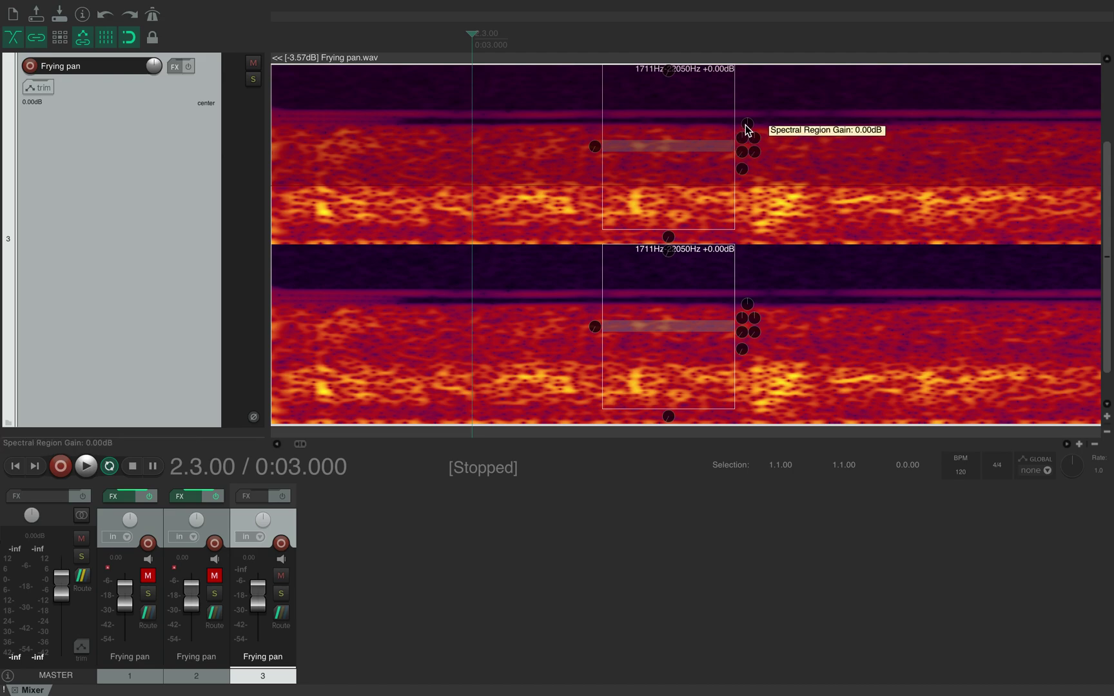
Step: Place the edit cursor at 2.3.10, just right of the spectral edit region
left_click(746, 129)
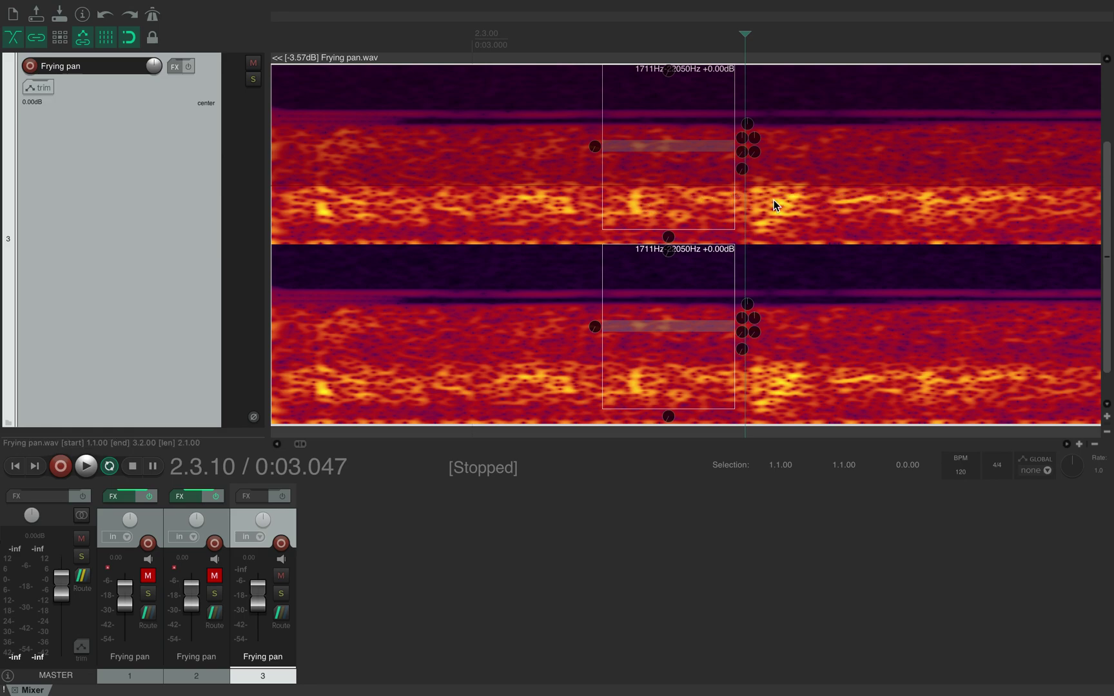
Step: Play and stop the edited item, then switch to the Audacity desktop with Ctrl+Right
key("space")
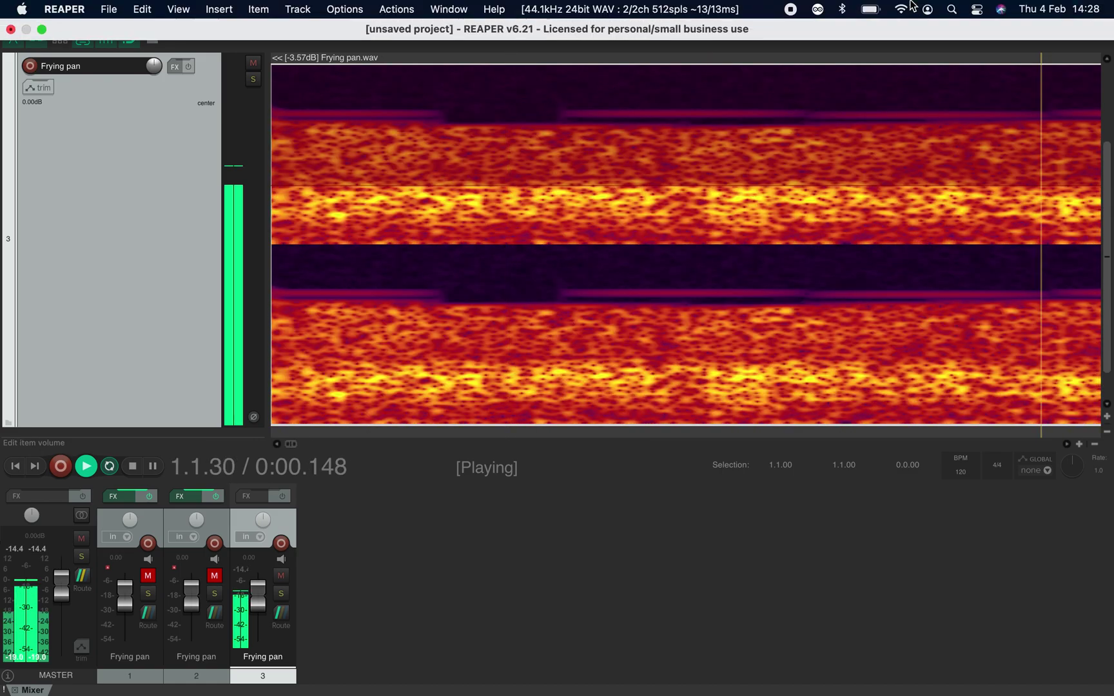
key("space")
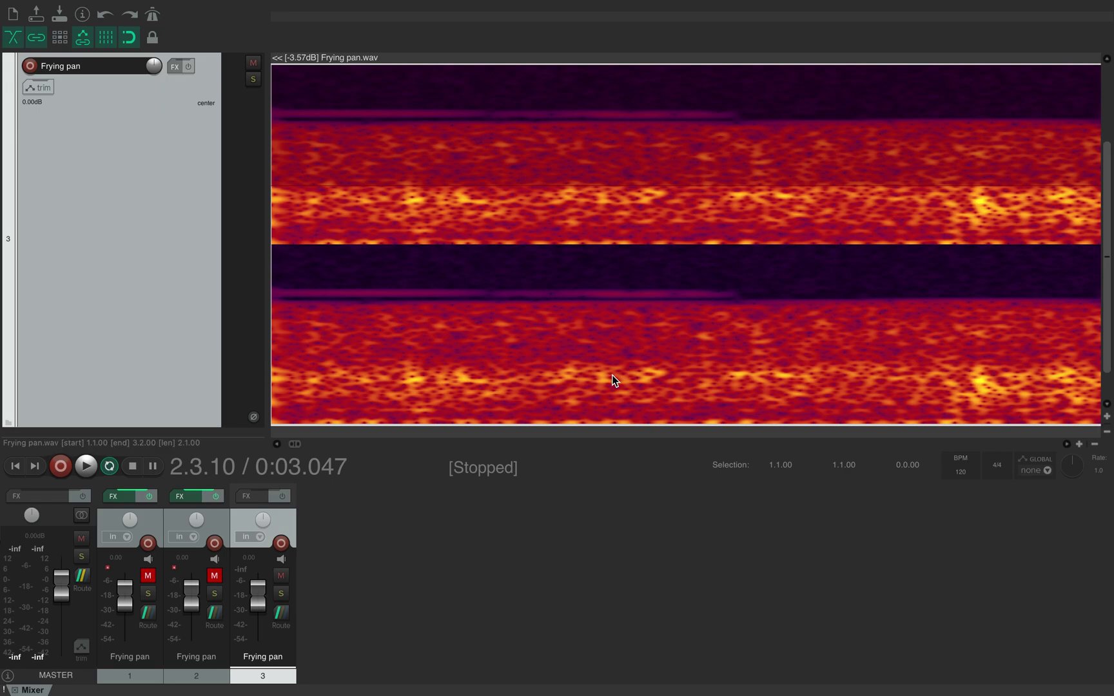
key("ctrl+Right")
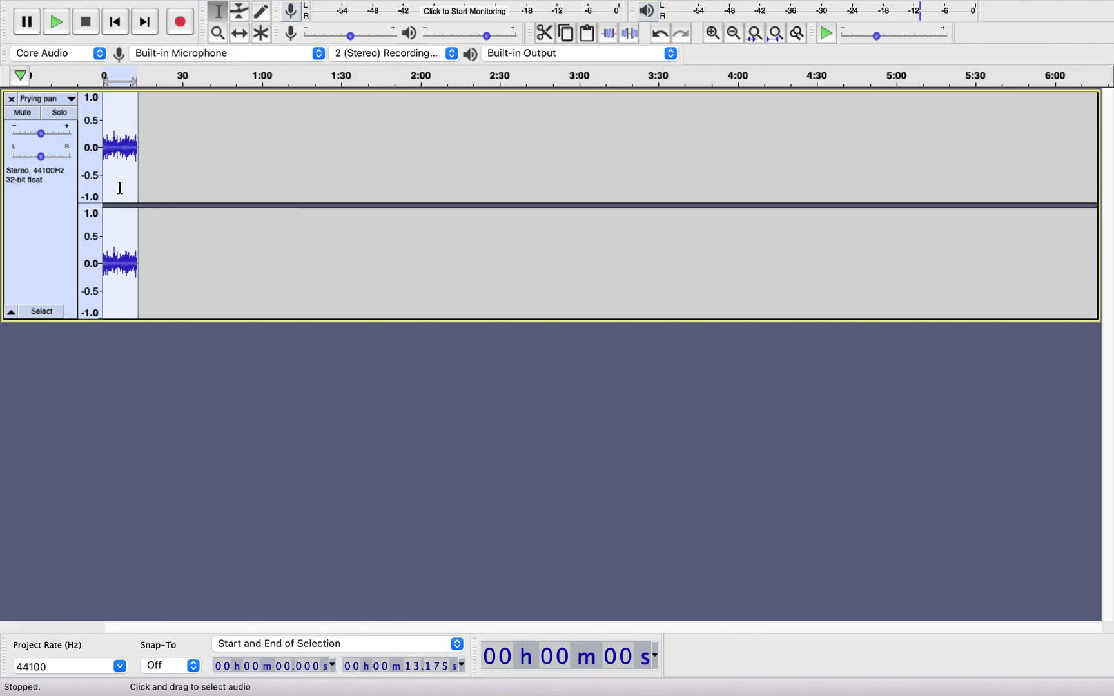
Step: Set the Frying pan track's view to Spectrogram and zoom the timeline in
left_click(72, 103)
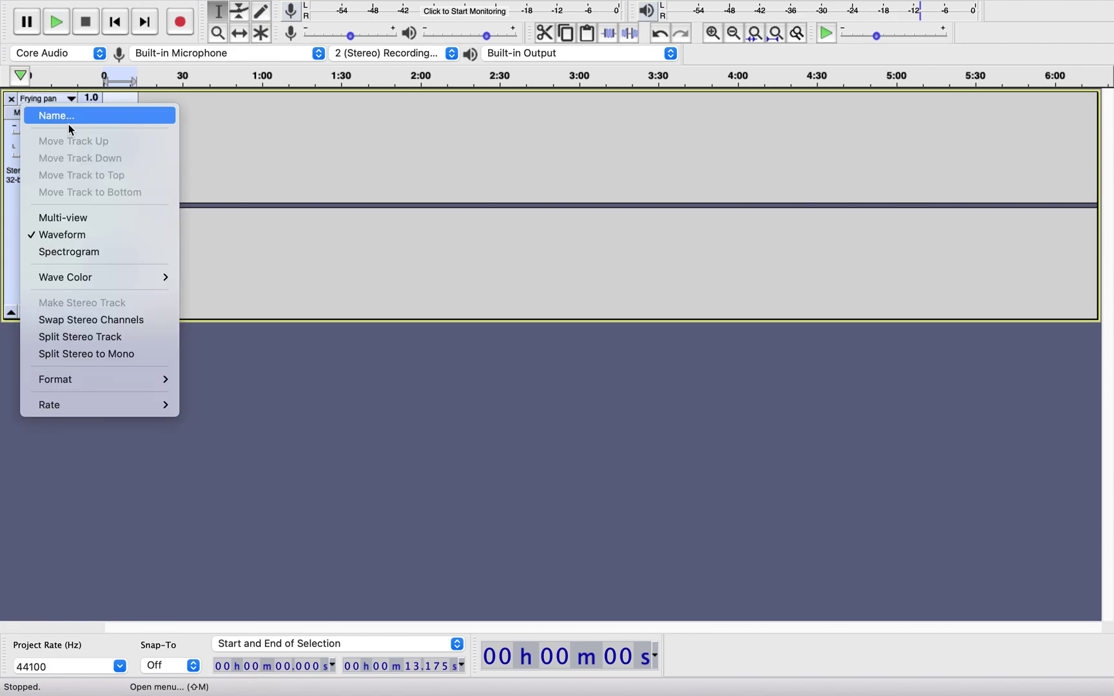
left_click(104, 254)
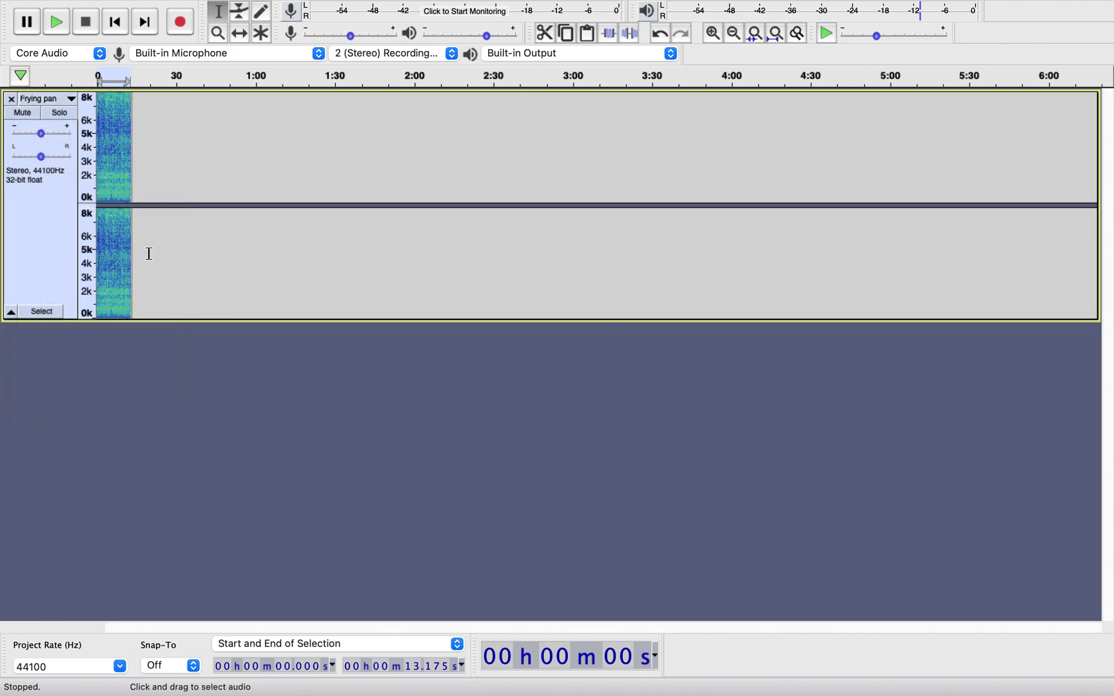
scroll(148, 252, "up", 3)
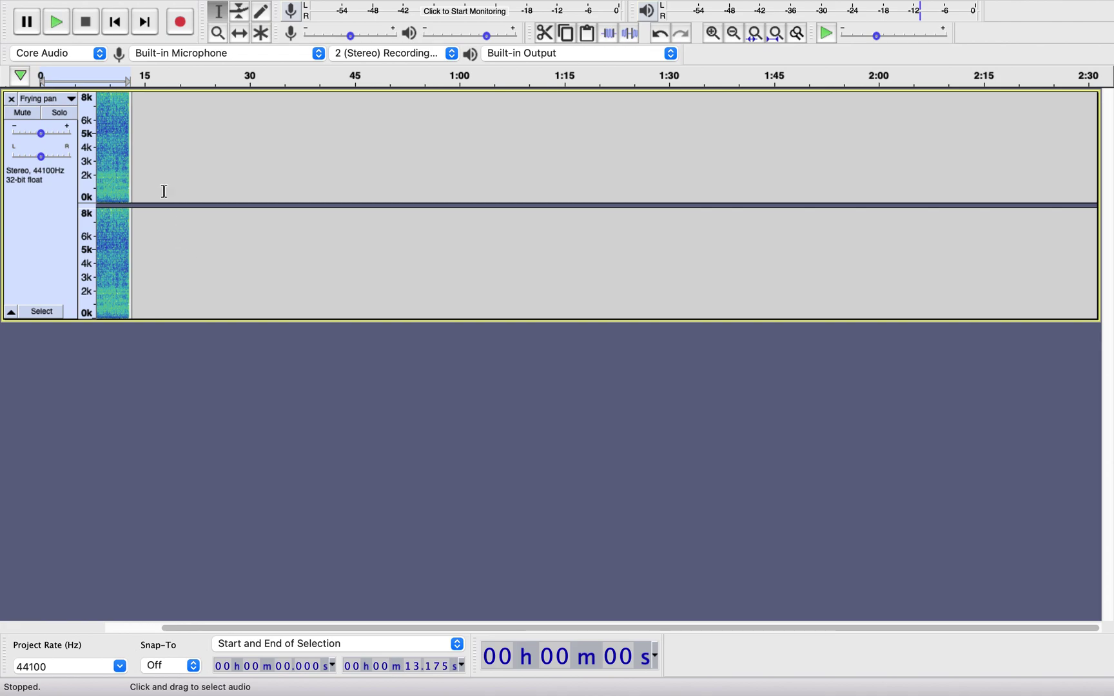
Step: Switch the Frying pan track to Multi-view from its track dropdown
left_click(71, 99)
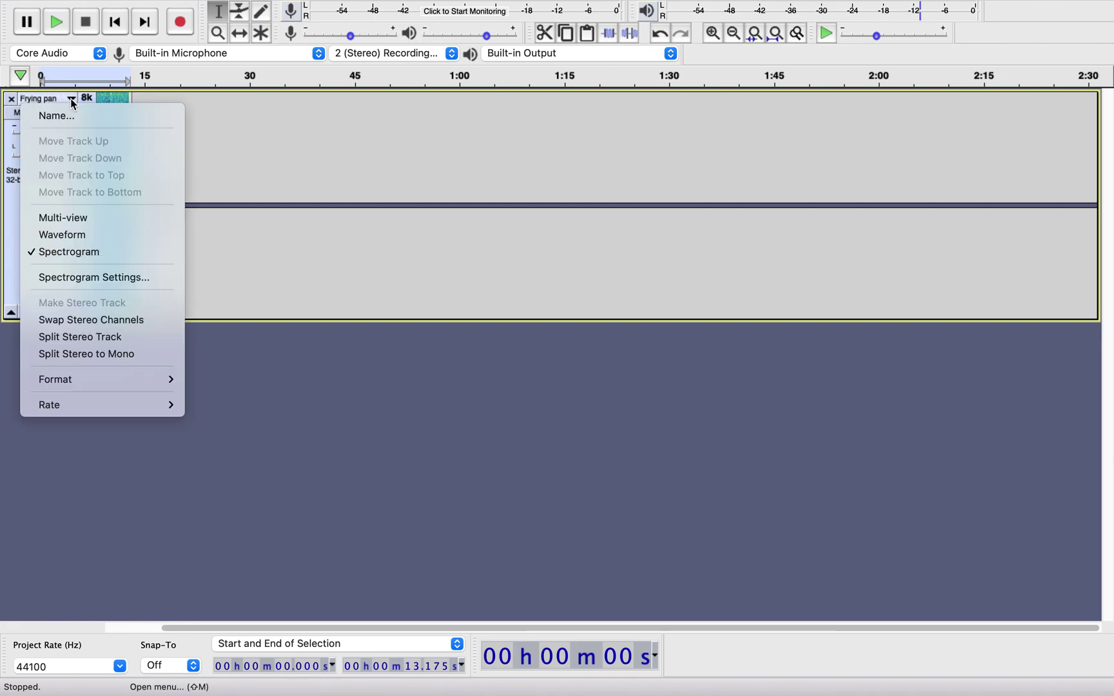
left_click(73, 219)
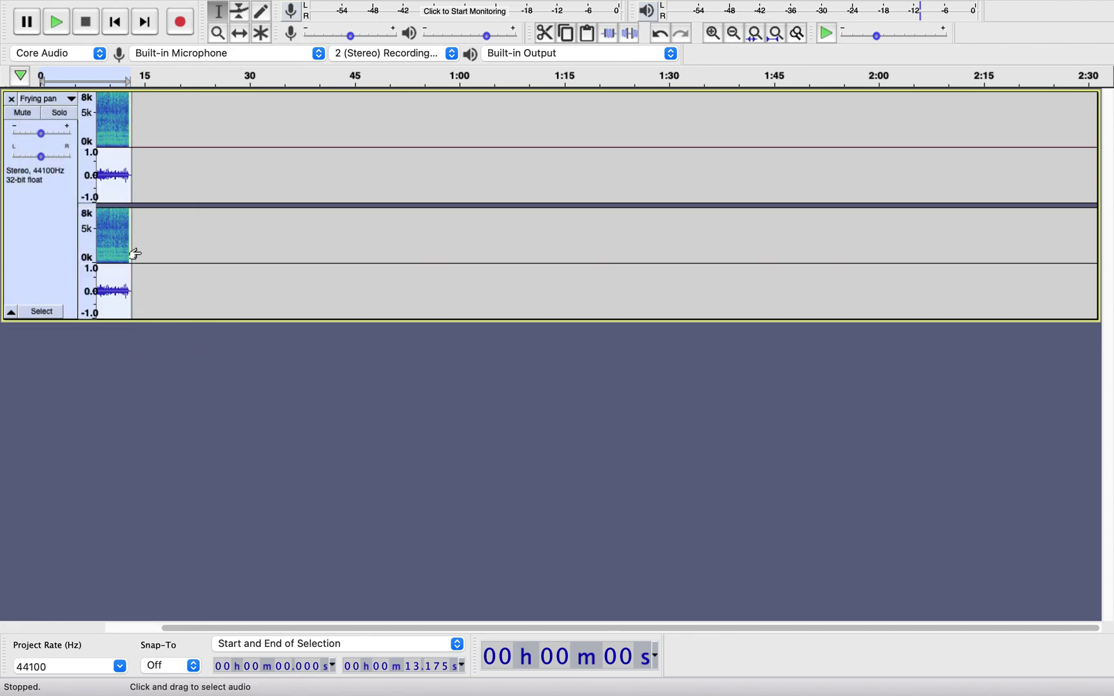